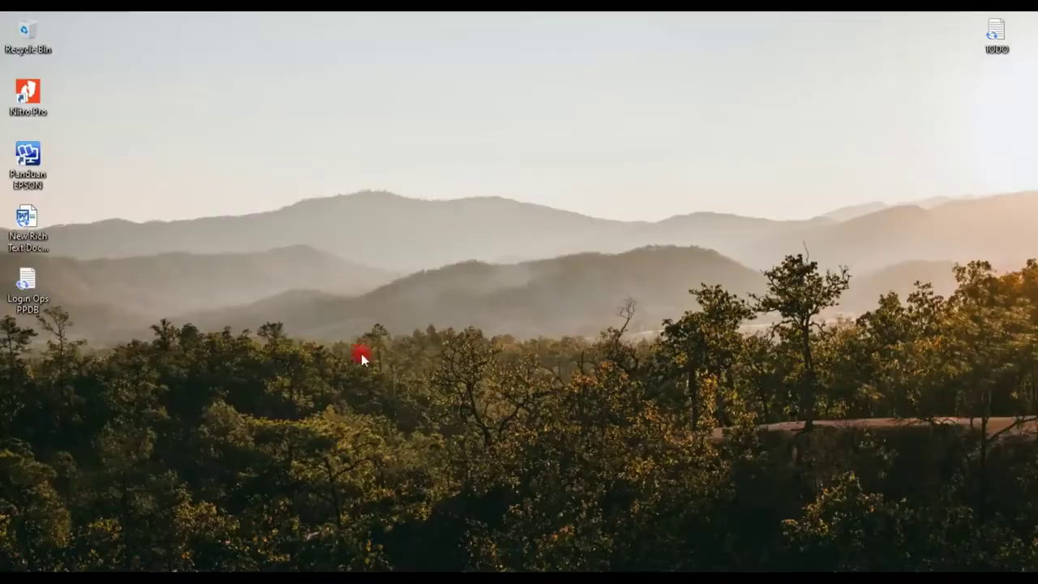
- Create a new PowerPoint presentation on the desktop, move it to the left column, and open it
right_click(360, 353)
right_click(401, 322)
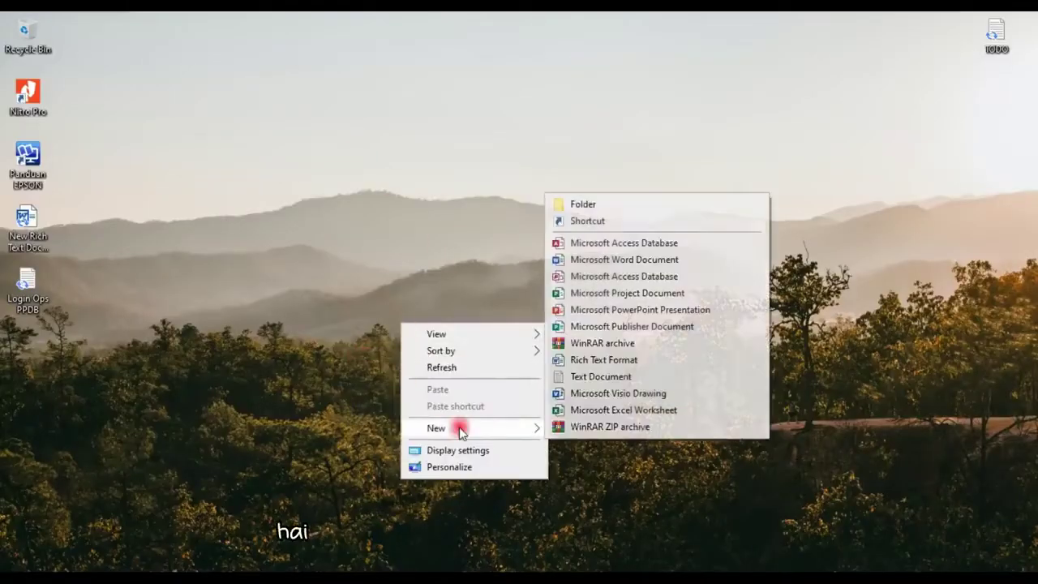
click(587, 311)
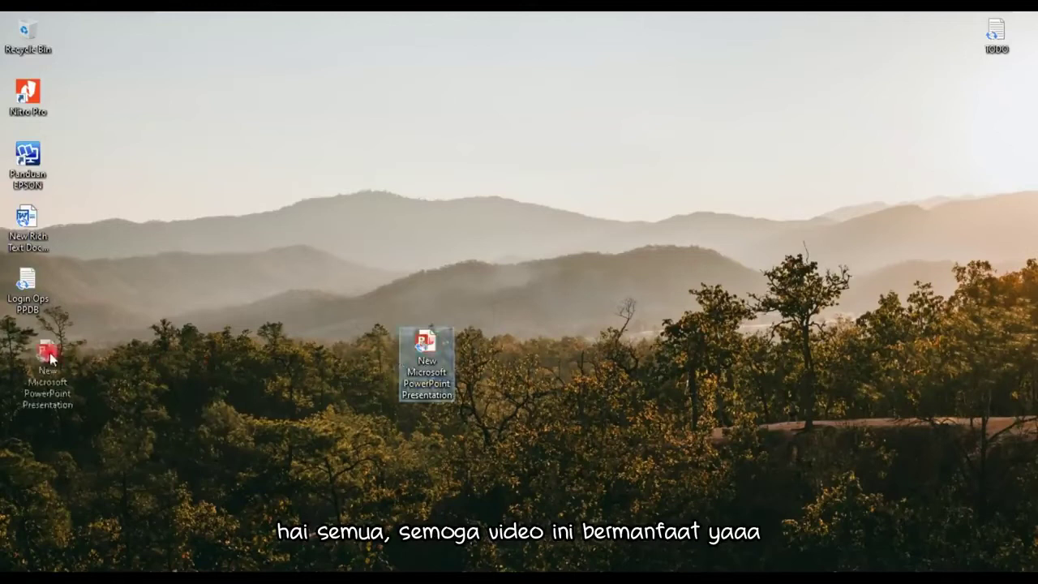
drag(430, 347, 33, 383)
double_click(32, 382)
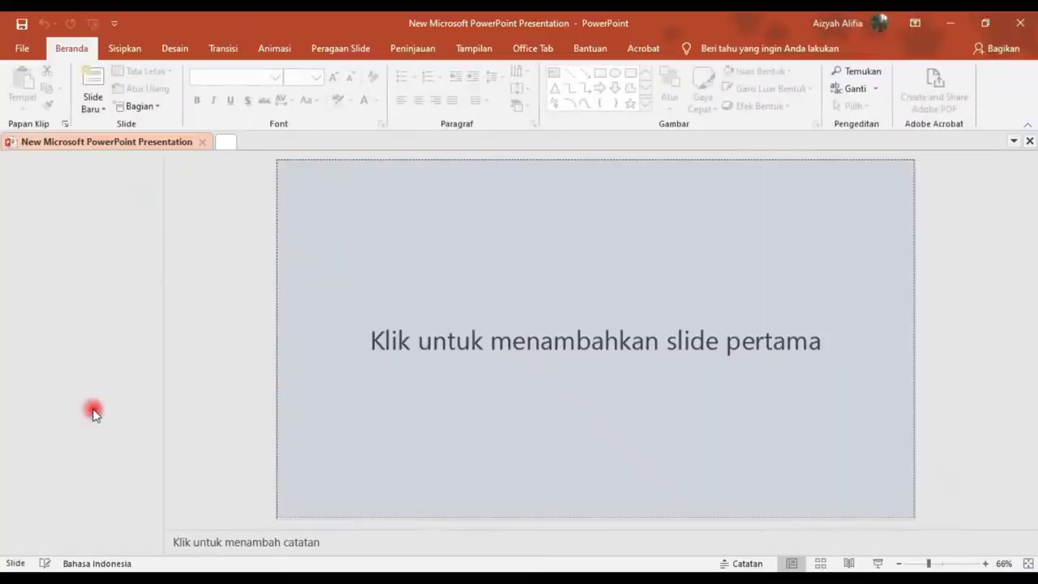
- Add a title slide and give it the Grid - Peach #1 picture as a background fill
click(597, 339)
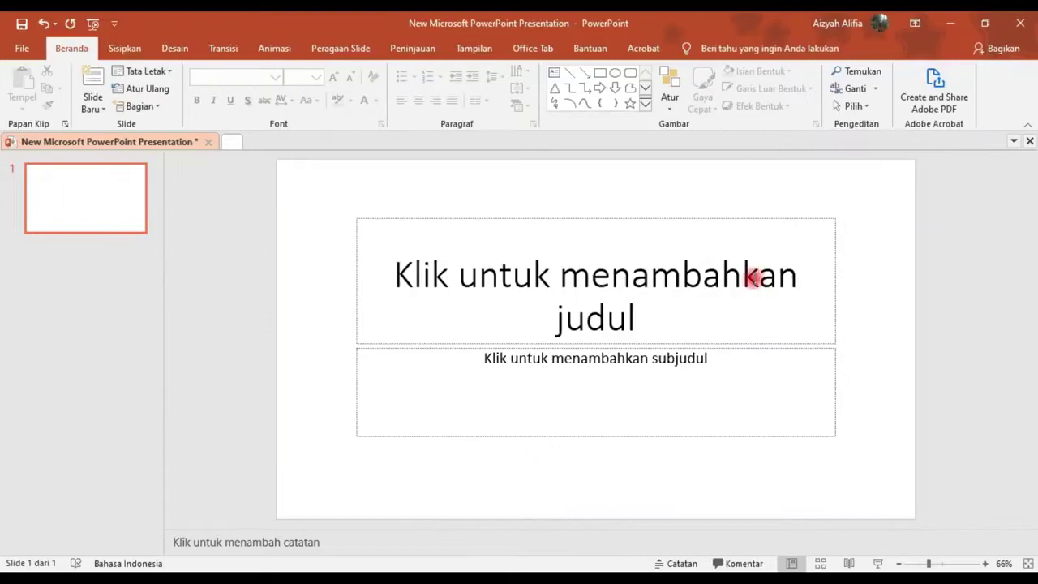
right_click(853, 185)
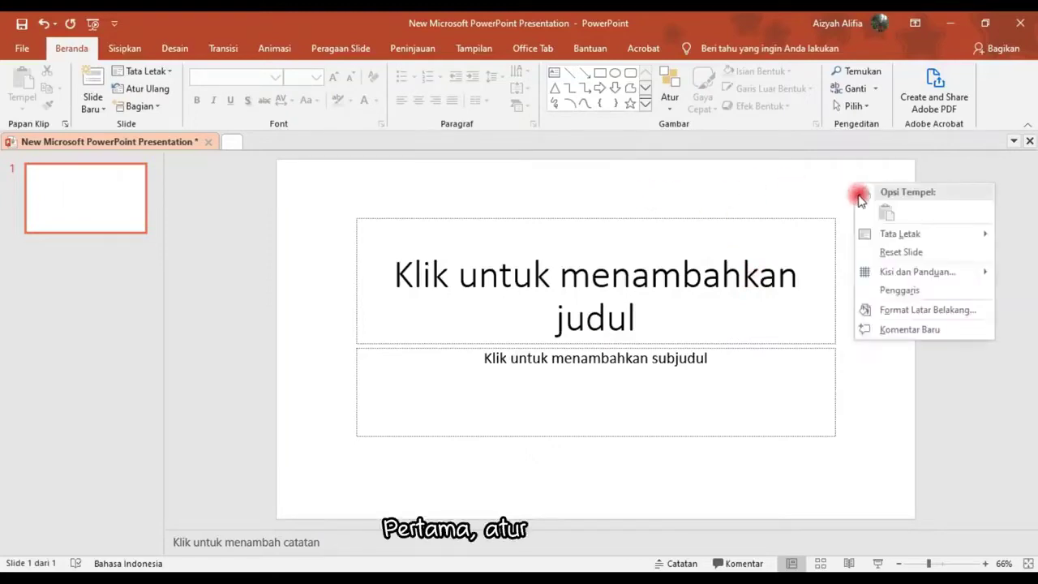
click(882, 311)
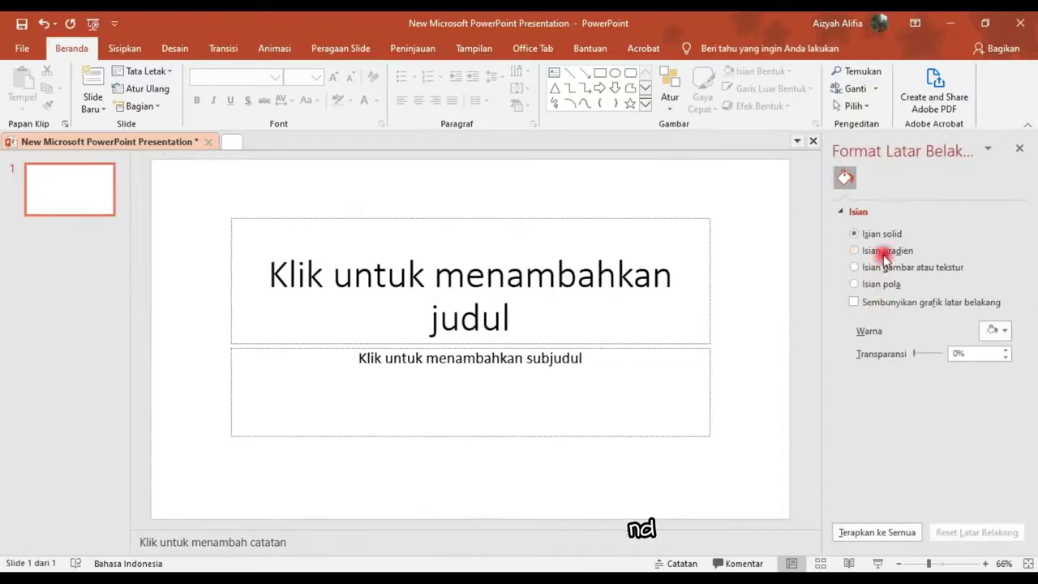
click(883, 268)
click(892, 347)
click(593, 277)
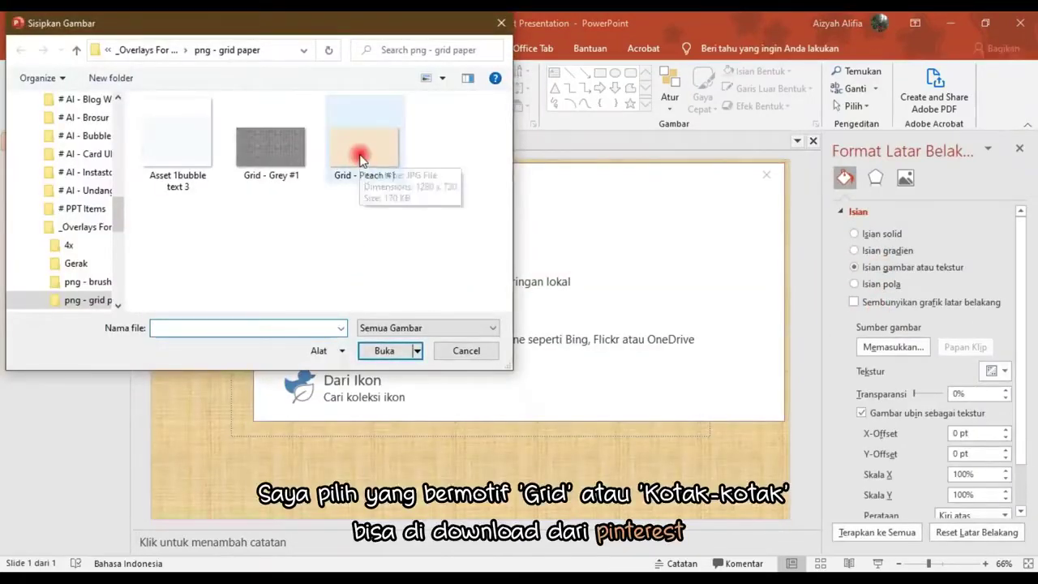
double_click(359, 173)
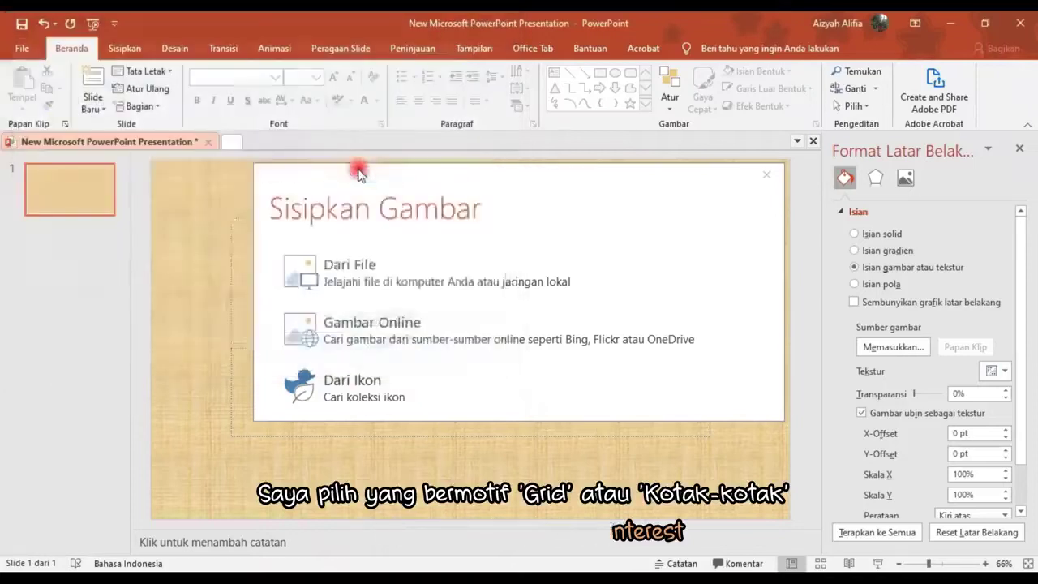
- Type the title 'Judul Presentasi' into the title placeholder
click(345, 216)
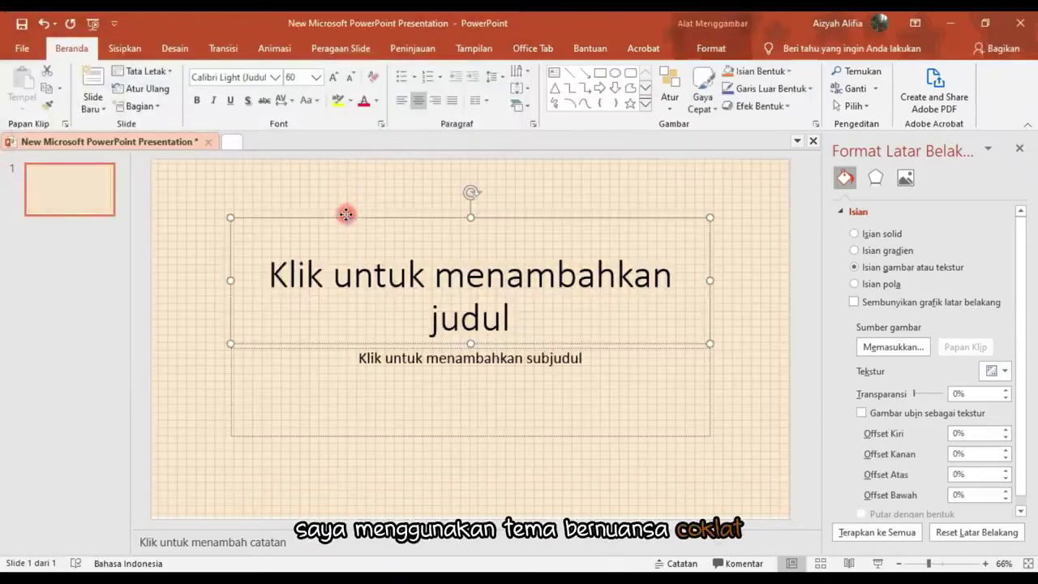
click(391, 276)
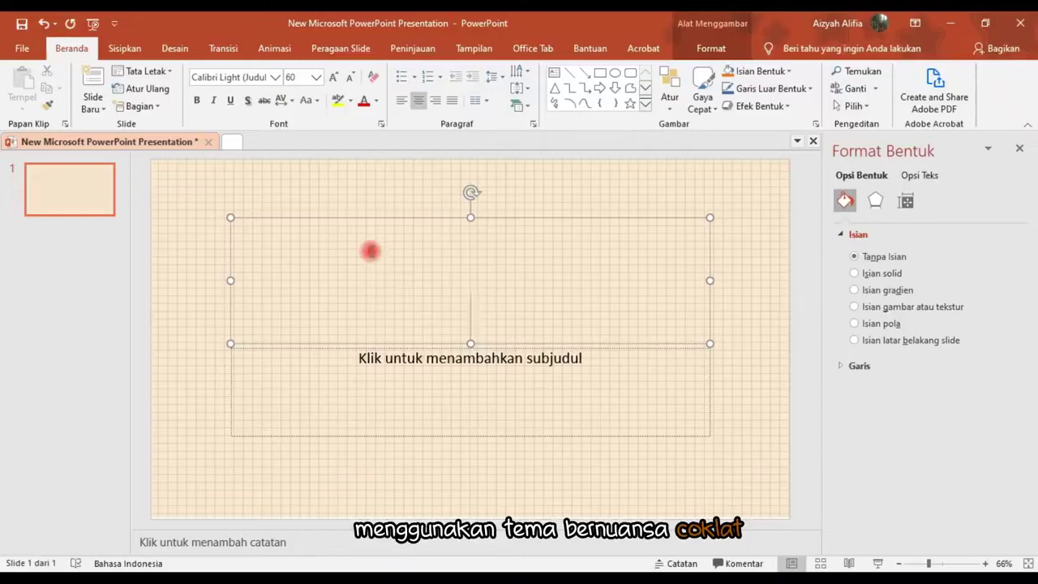
text(JudulP)
text(Pre)
text(sentasi)
- Set the title to Amelia Sophia at 66 pt, and resize and move its box up-left
key(ctrl+a)
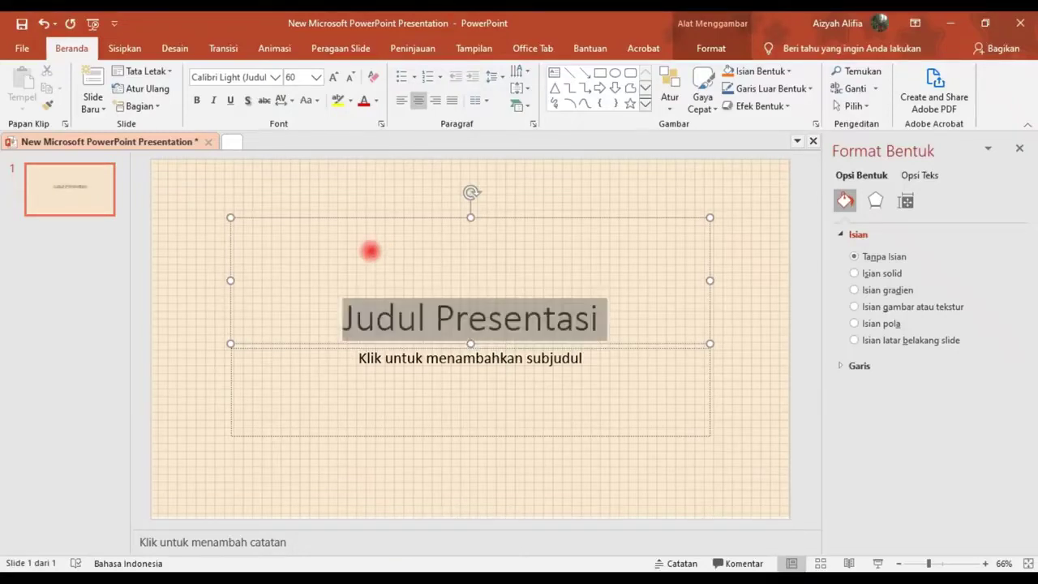
click(281, 78)
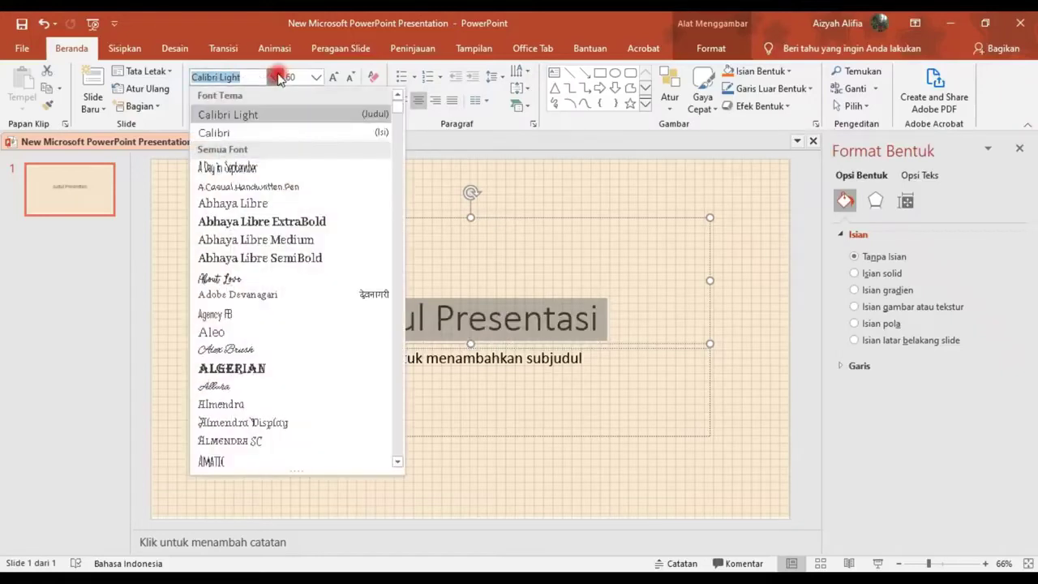
scroll(241, 385, down, 2)
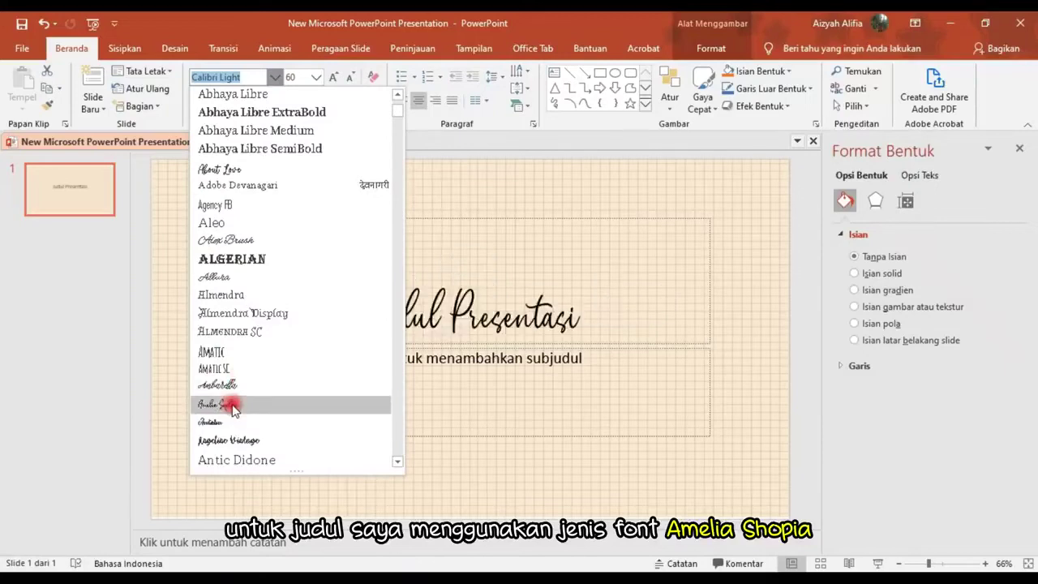
click(233, 406)
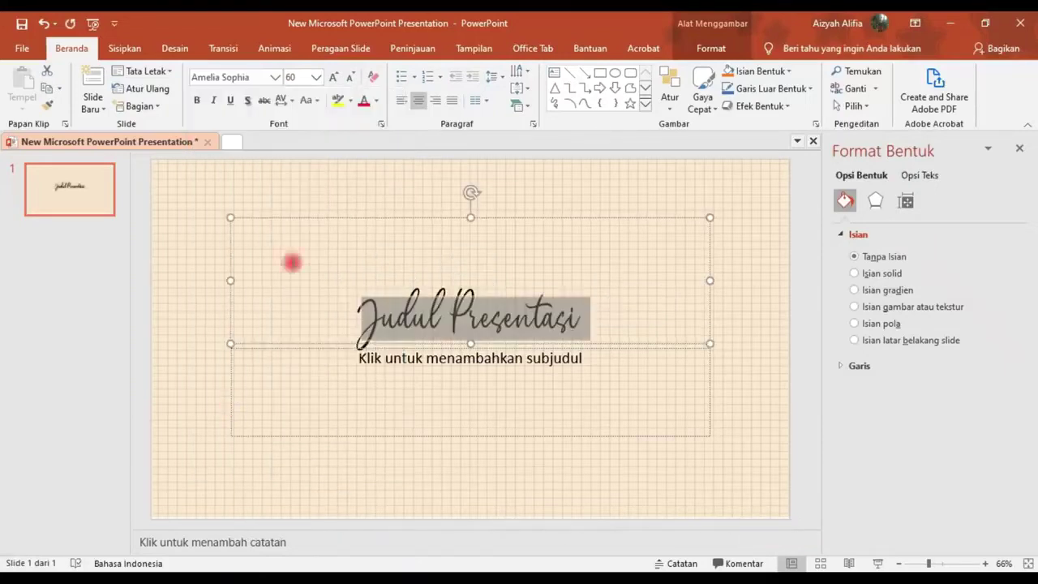
click(340, 78)
mouse_move(710, 217)
mouse_down()
mouse_move(520, 276)
mouse_move(475, 218)
mouse_up()
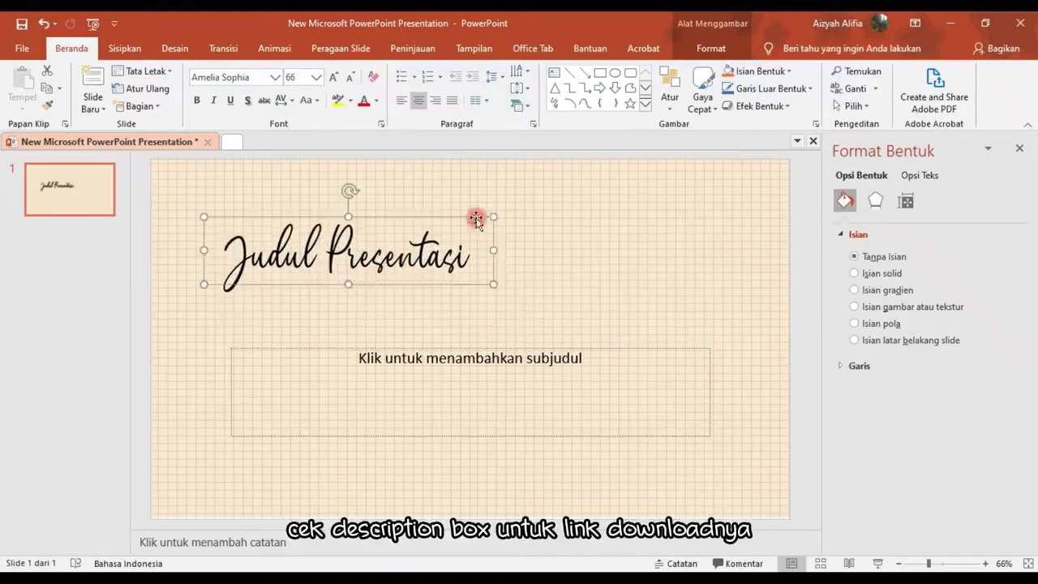
click(471, 354)
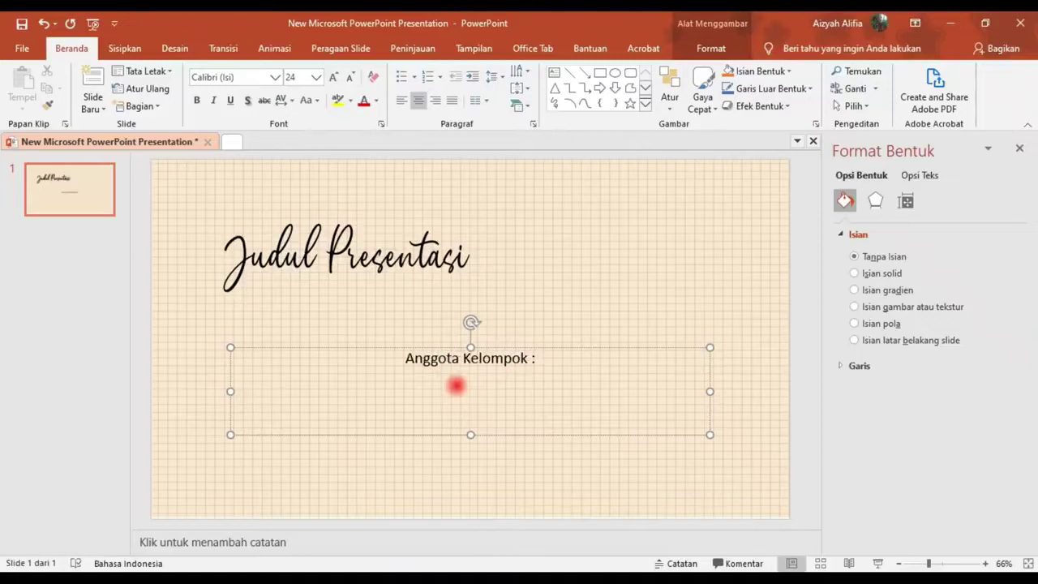
- Add the member lines Anggota 1–3 under 'Anggota Kelompok :' in the subtitle
click(274, 78)
click(517, 351)
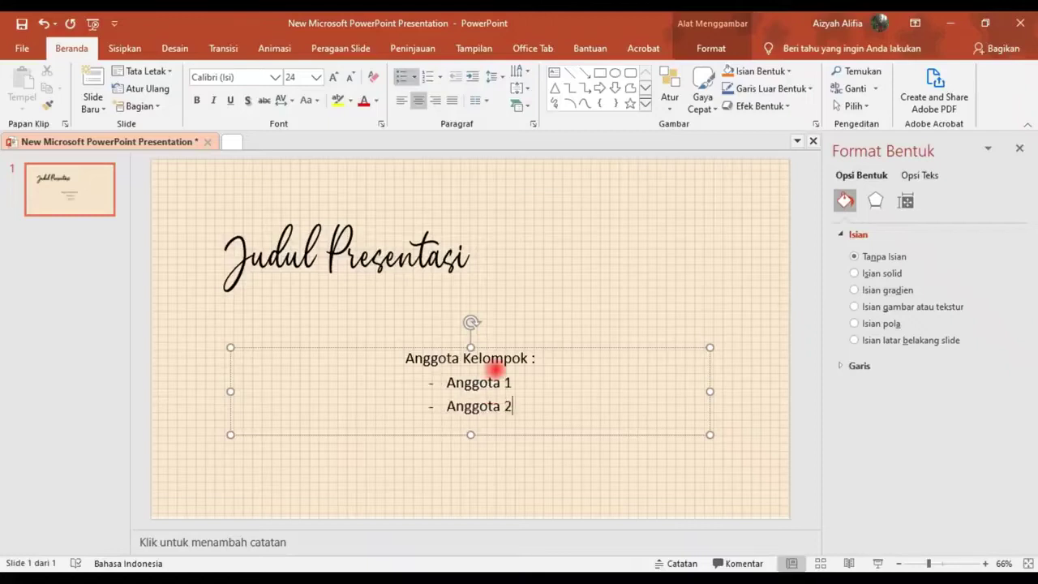
key(Return)
text(Anggota 3)
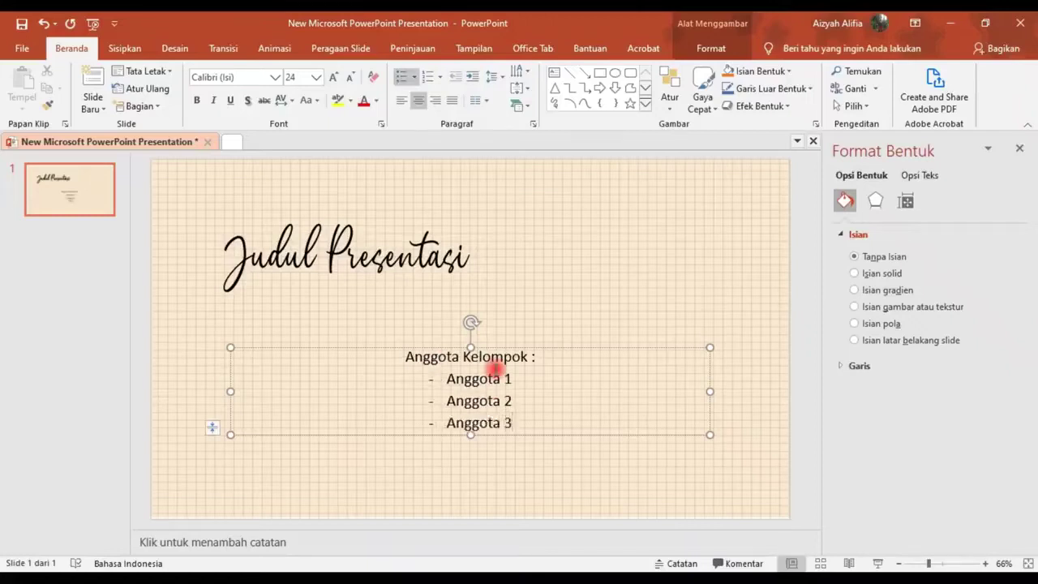
- Format the member list in A Day in September at 40 pt
key(ctrl+a)
click(274, 77)
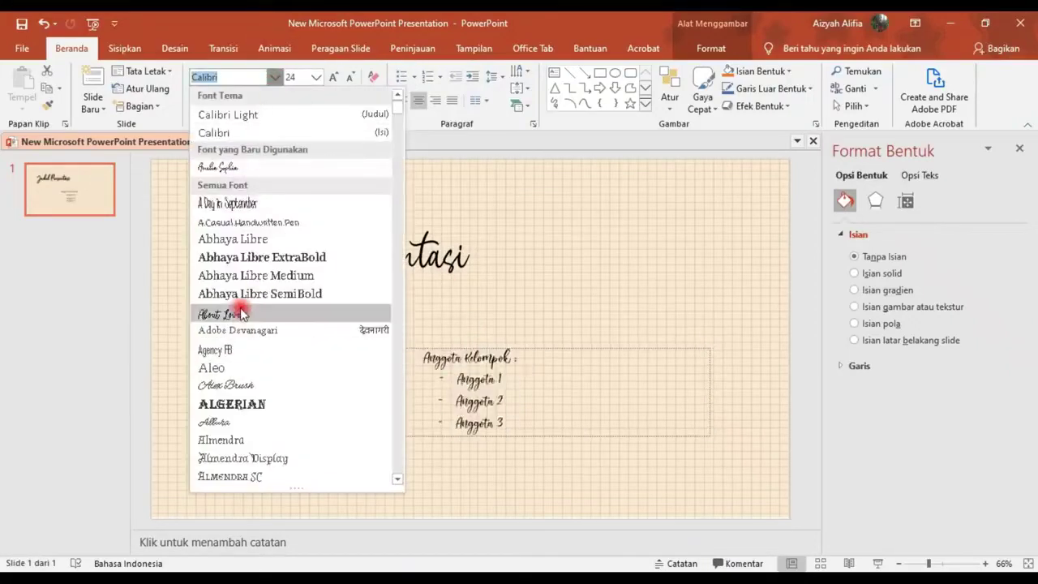
scroll(229, 450, down, 3)
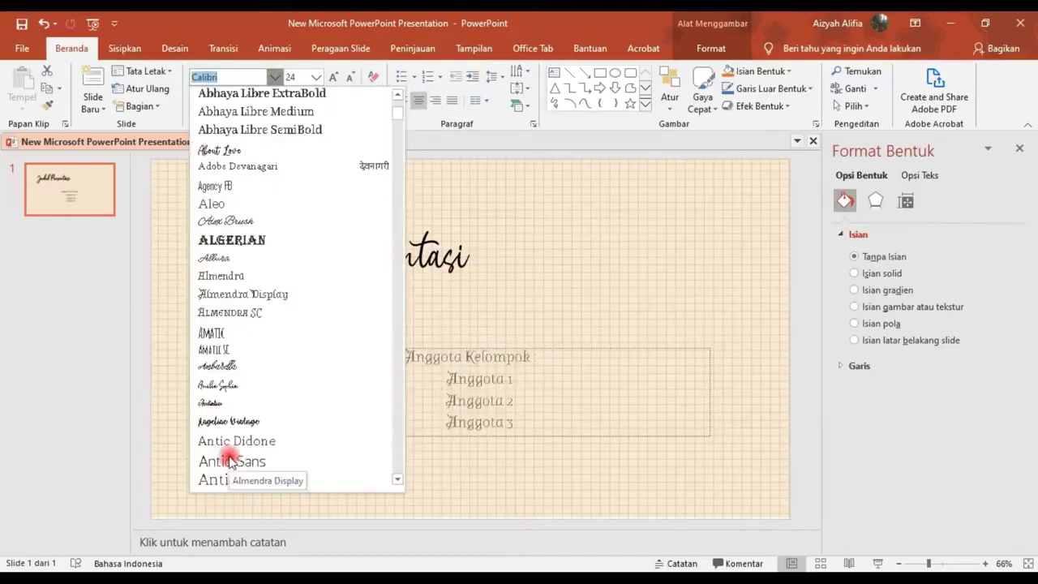
scroll(232, 357, up, 3)
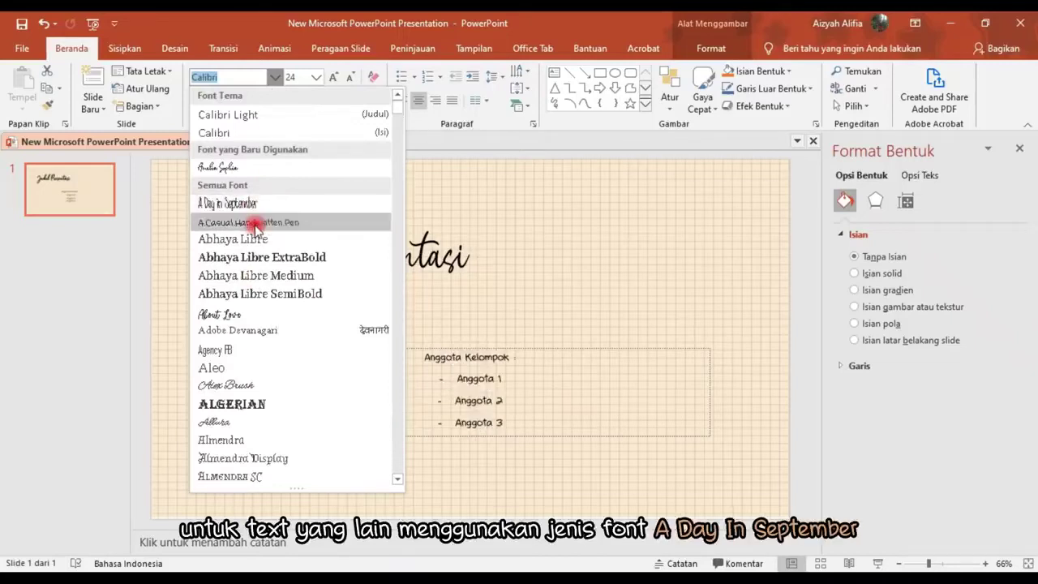
click(235, 202)
click(332, 77)
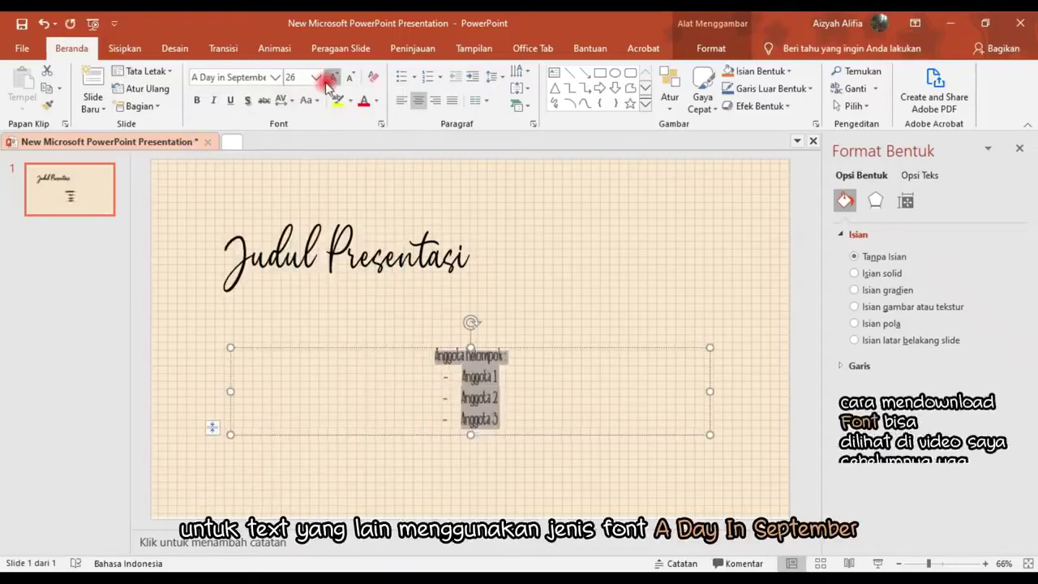
click(315, 77)
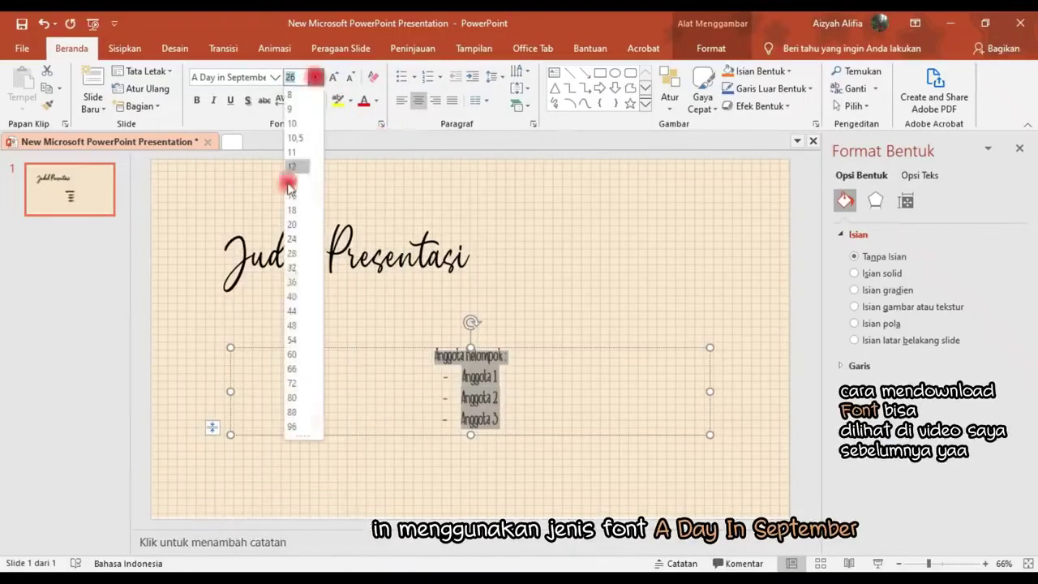
click(292, 297)
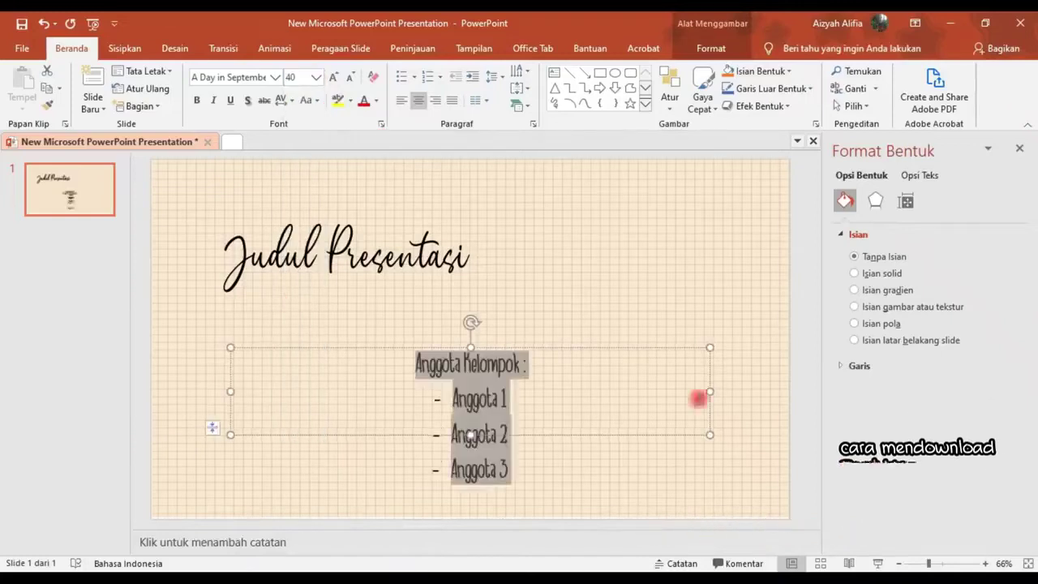
- Narrow the member list box and move it to the right side of the slide
drag(706, 435, 401, 486)
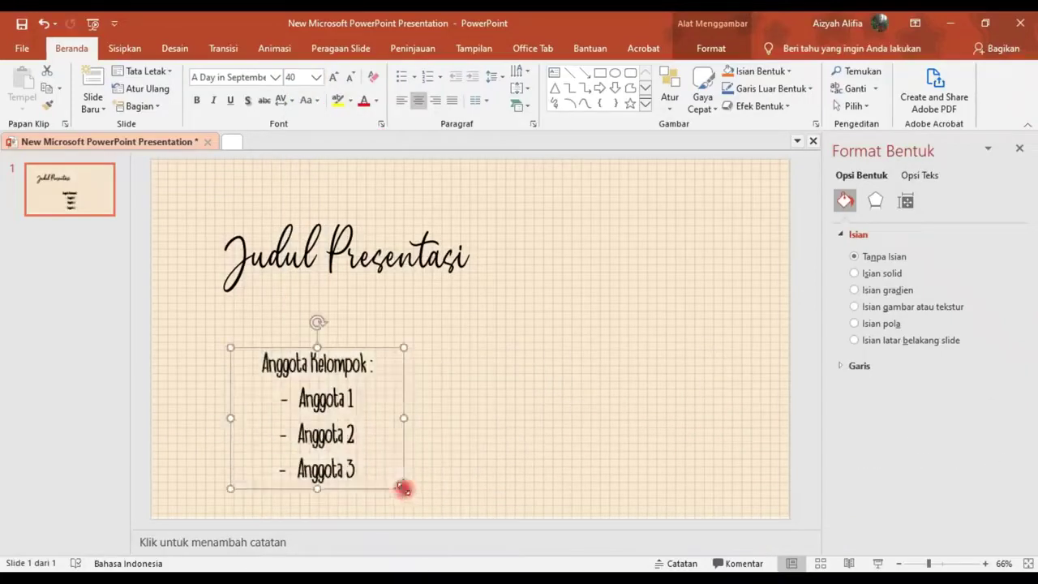
click(454, 424)
click(350, 355)
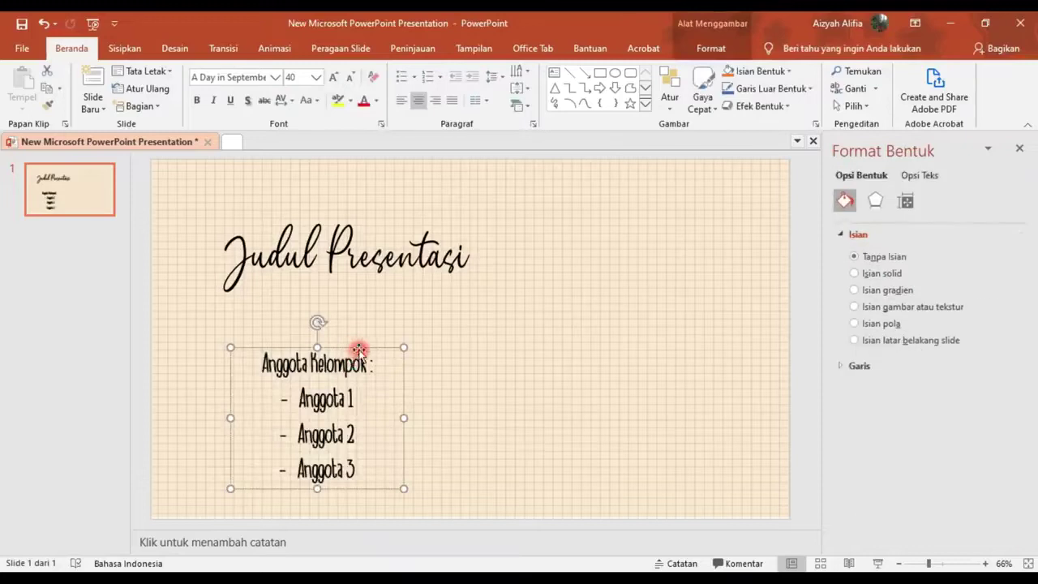
drag(391, 338, 623, 303)
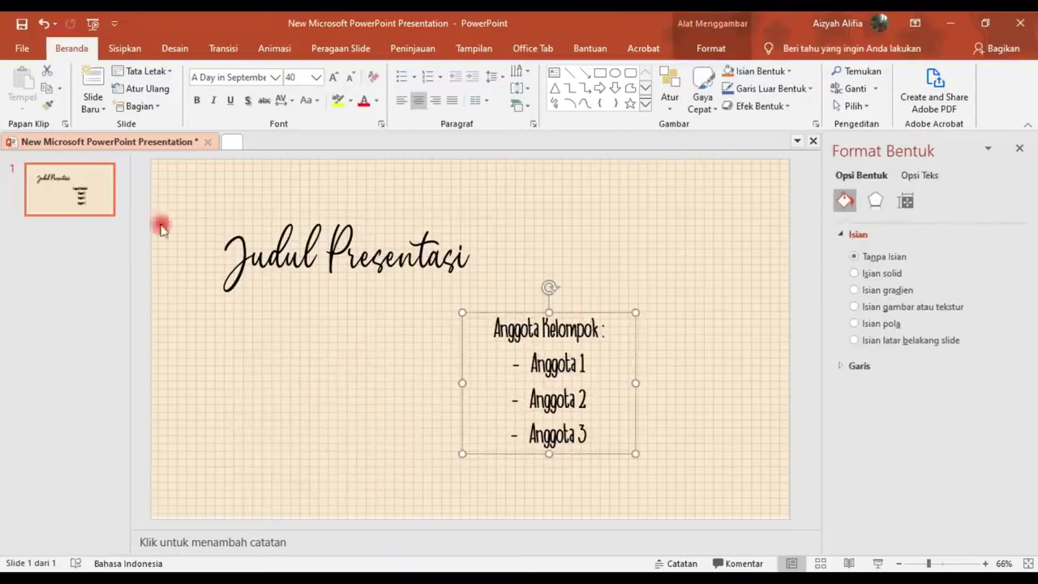
click(126, 50)
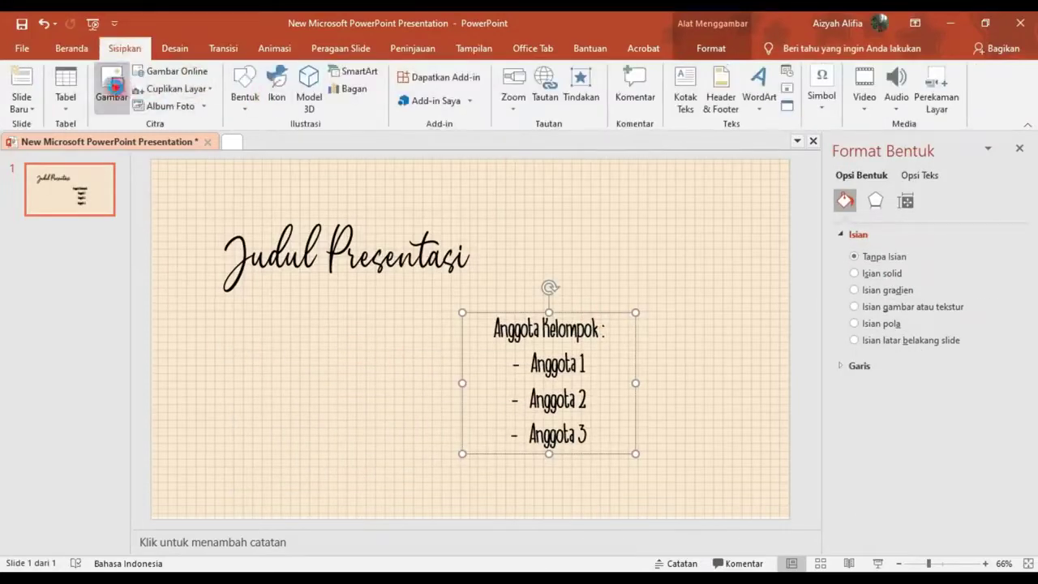
- Insert the pink brush-stroke picture behind the title, sized to span 'Judul Presentasi'
click(111, 90)
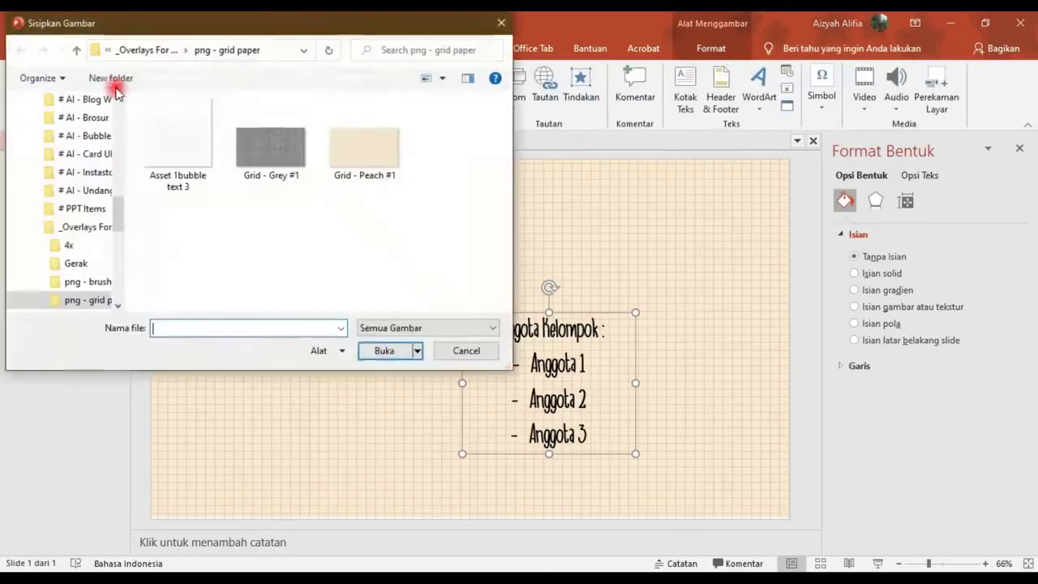
click(70, 50)
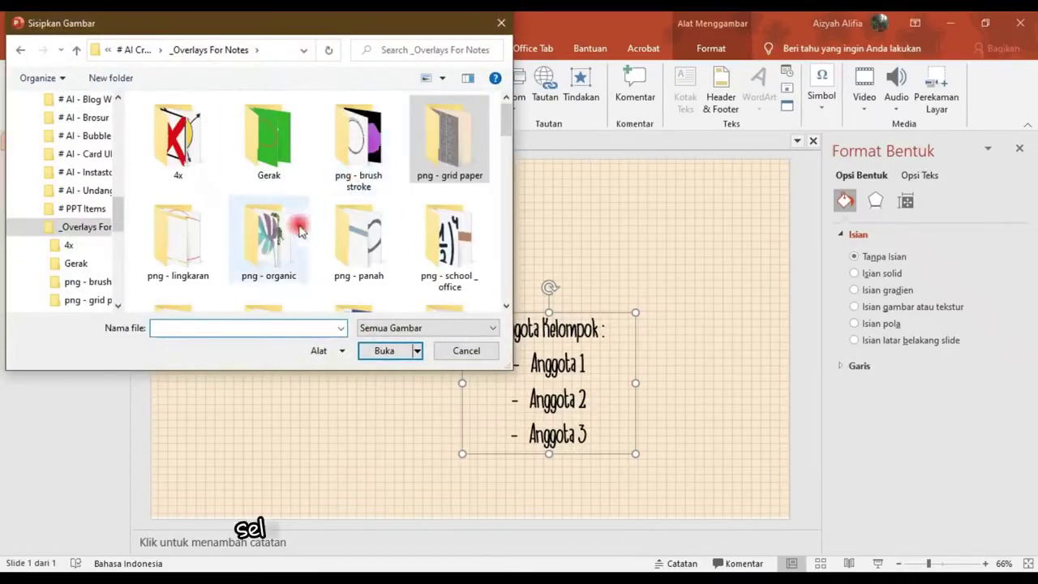
double_click(344, 188)
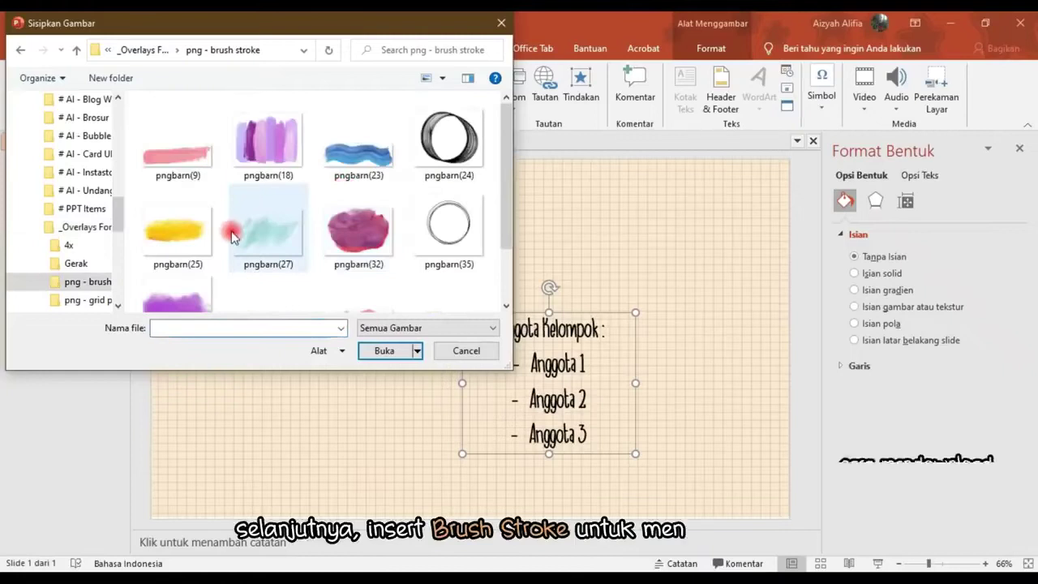
double_click(201, 169)
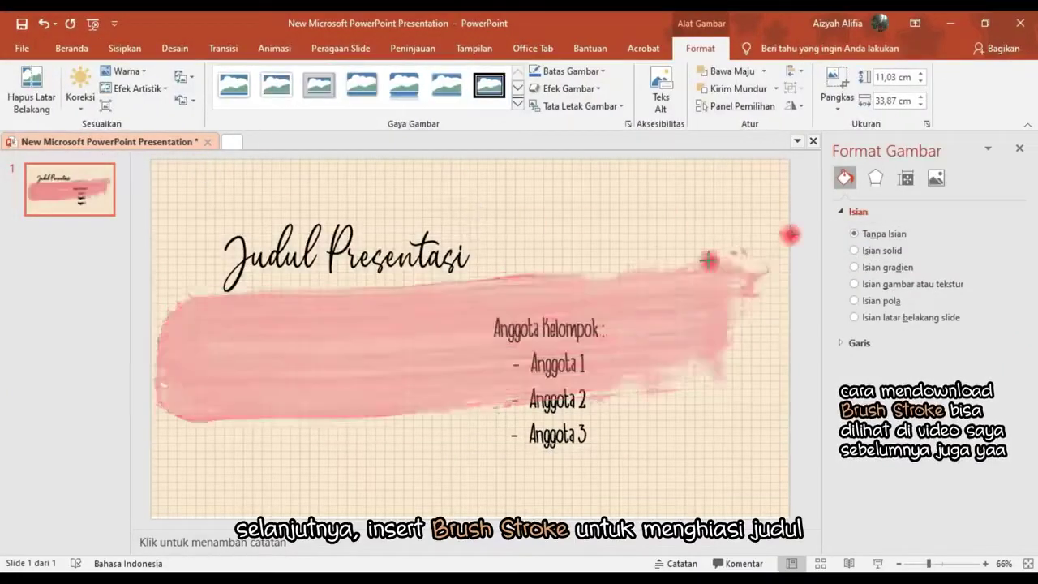
mouse_move(790, 242)
mouse_down()
mouse_move(338, 367)
mouse_move(352, 247)
mouse_up()
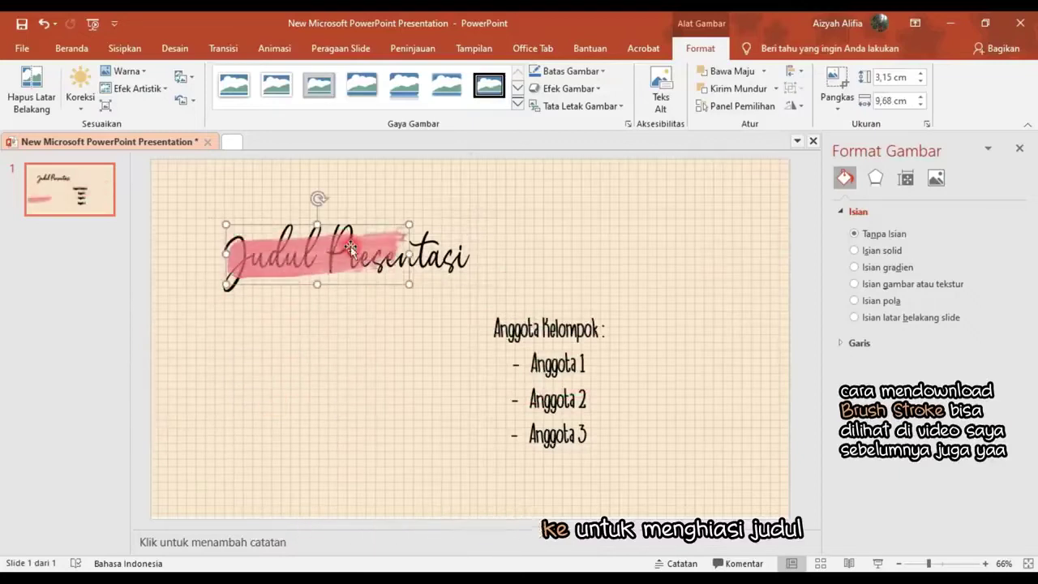
click(774, 89)
click(758, 127)
mouse_move(409, 224)
mouse_down()
mouse_move(471, 203)
mouse_move(442, 231)
mouse_up()
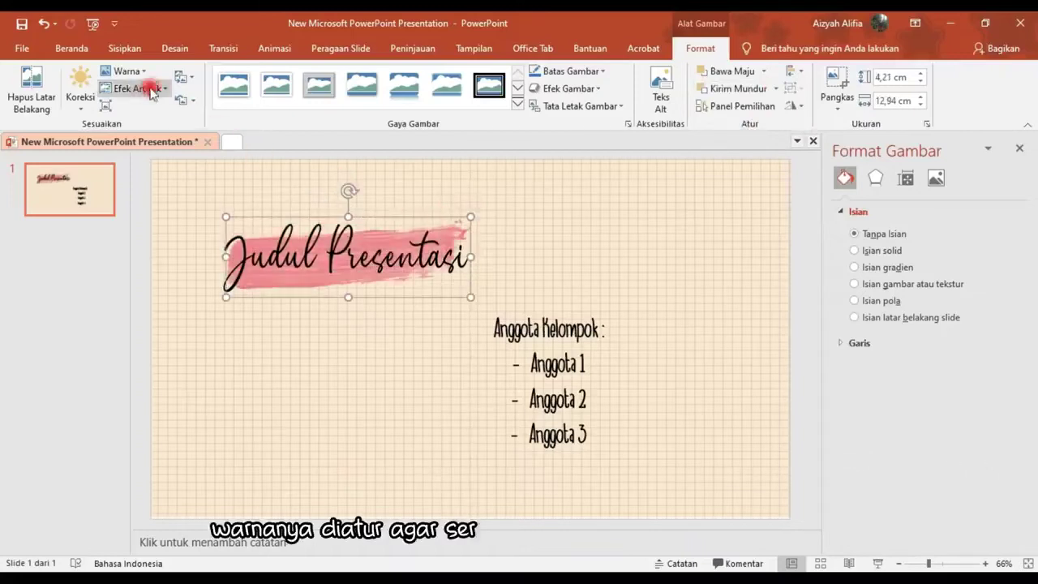
- Recolour the brush stroke light brown and apply a brightness/contrast correction
click(126, 71)
click(233, 255)
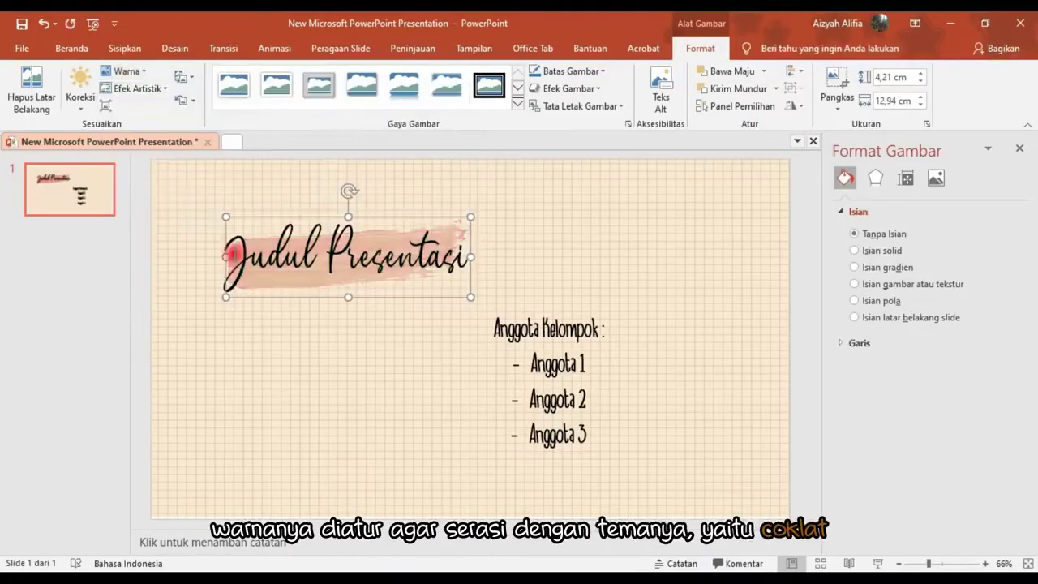
click(80, 96)
click(117, 280)
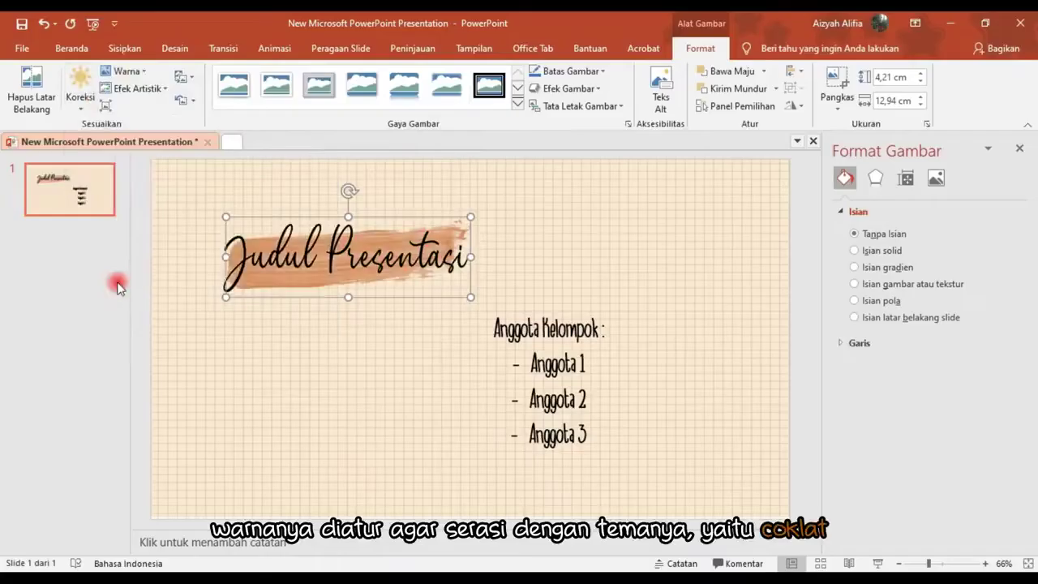
click(80, 97)
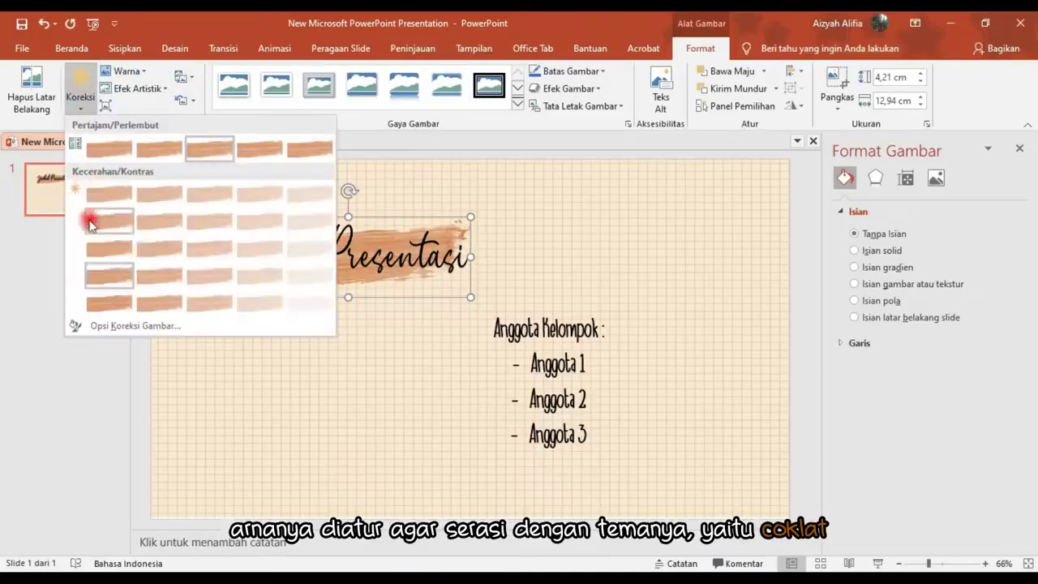
click(124, 299)
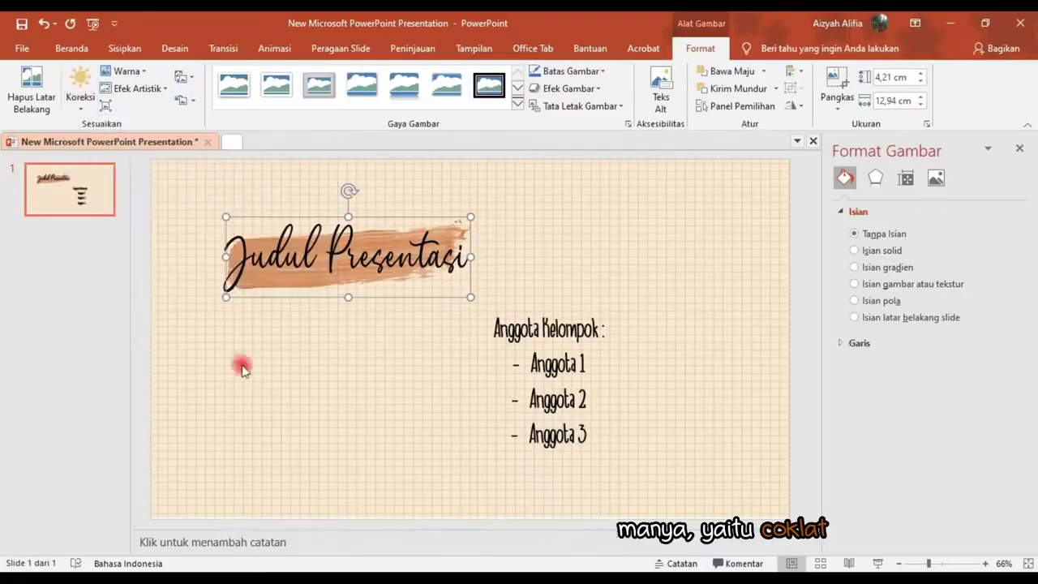
- Move the member list text box further right and down
click(203, 280)
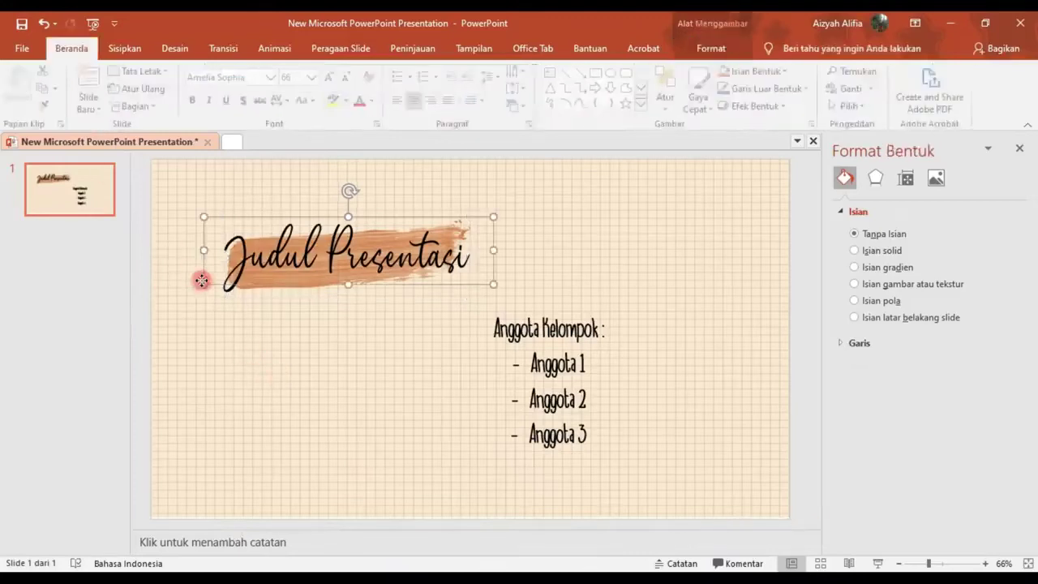
click(236, 372)
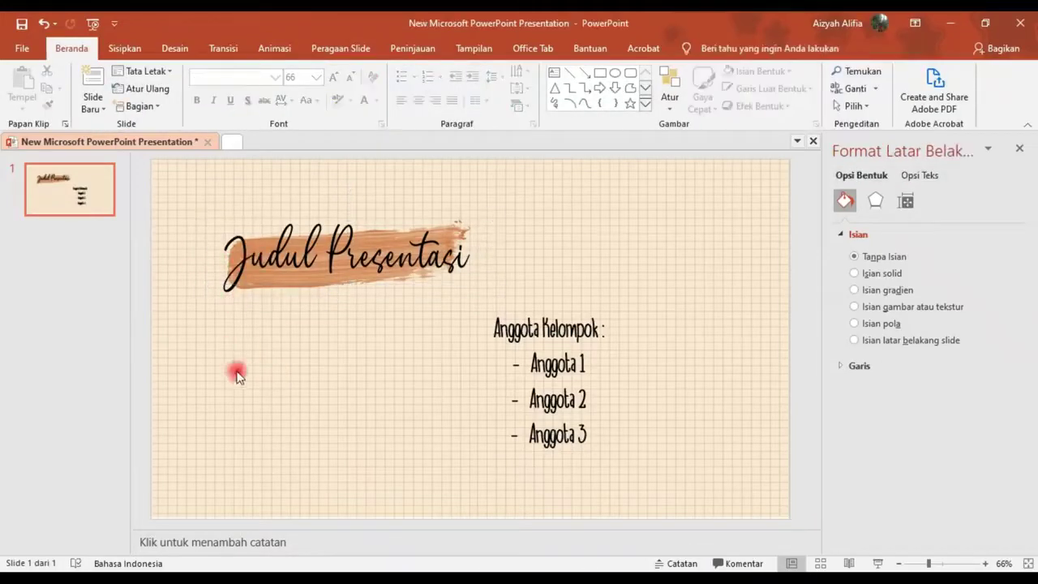
click(479, 344)
drag(516, 307, 570, 319)
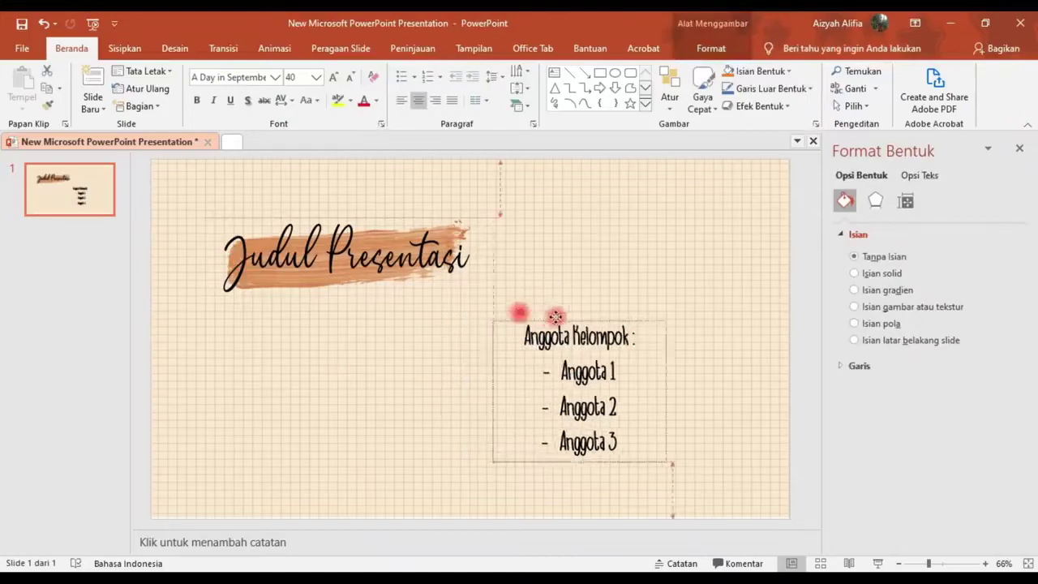
- Insert the pngbarn(16) dried-flower picture from png - organic into the bottom-left corner
click(119, 49)
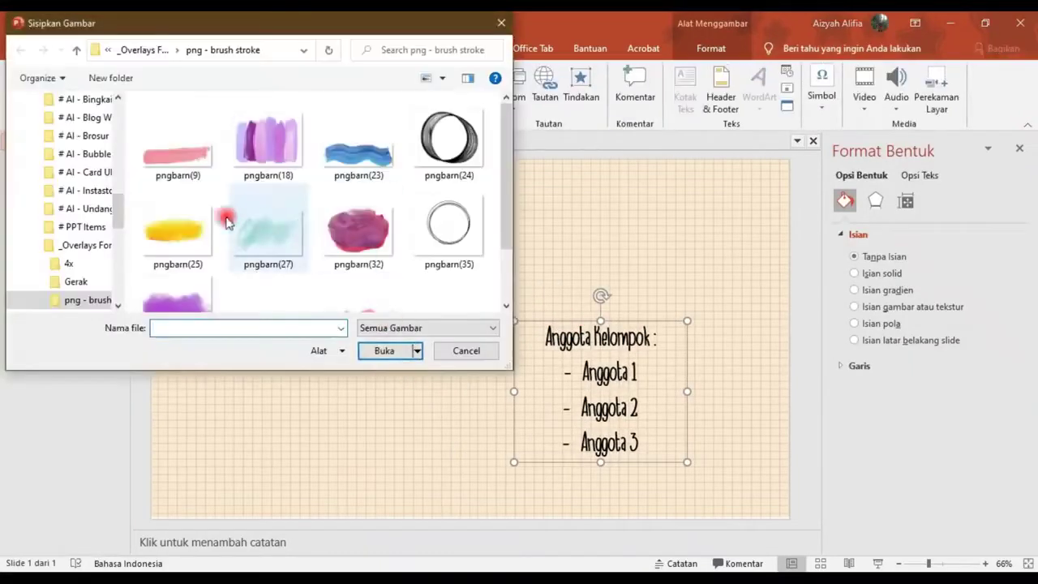
scroll(93, 276, down, 1)
scroll(97, 272, down, 1)
scroll(122, 261, down, 1)
drag(125, 255, 163, 255)
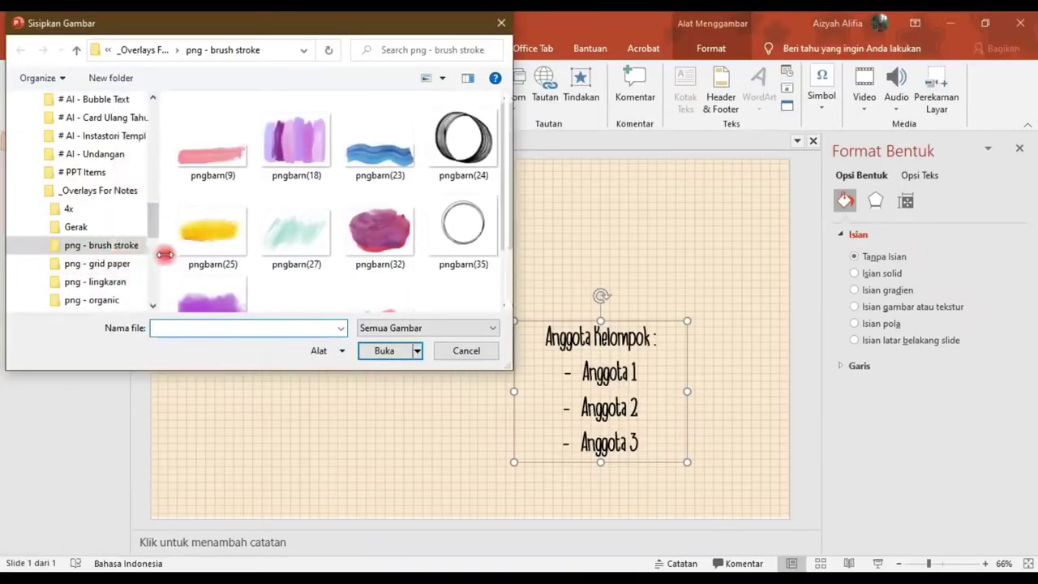
scroll(110, 281, down, 1)
scroll(109, 281, down, 1)
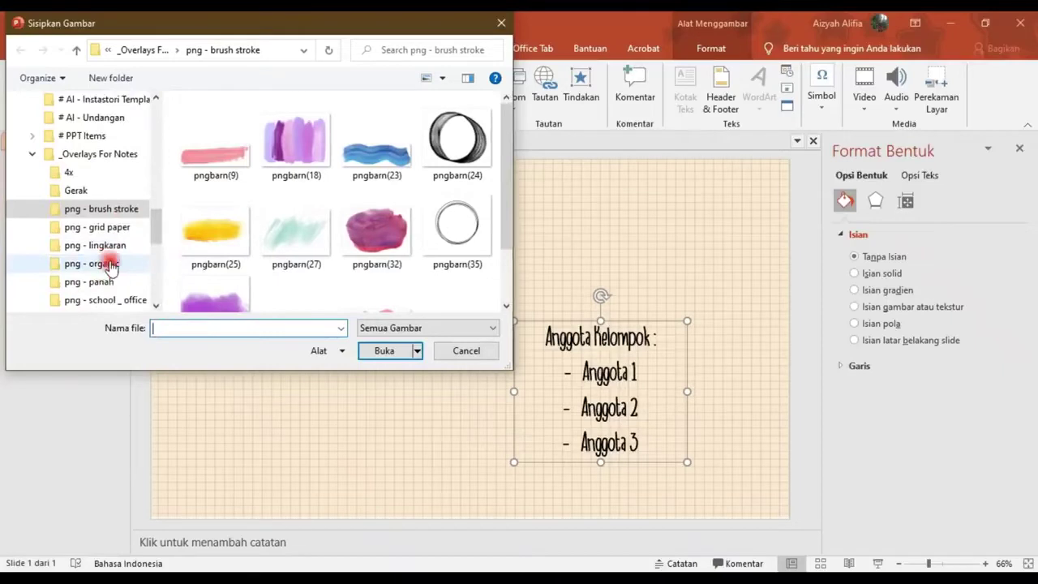
click(95, 245)
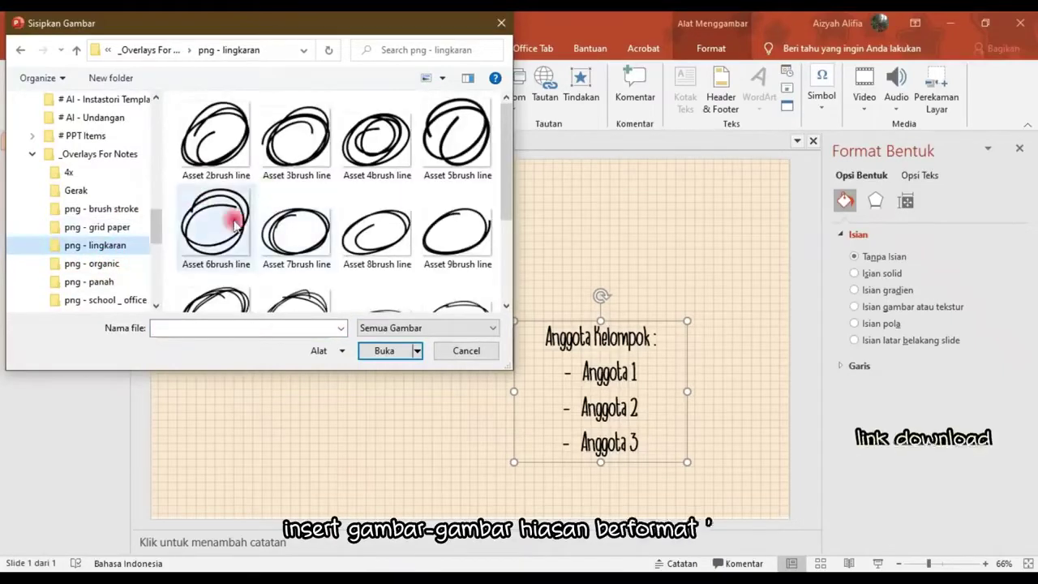
click(92, 263)
scroll(230, 203, down, 2)
scroll(230, 203, down, 2)
scroll(231, 203, down, 3)
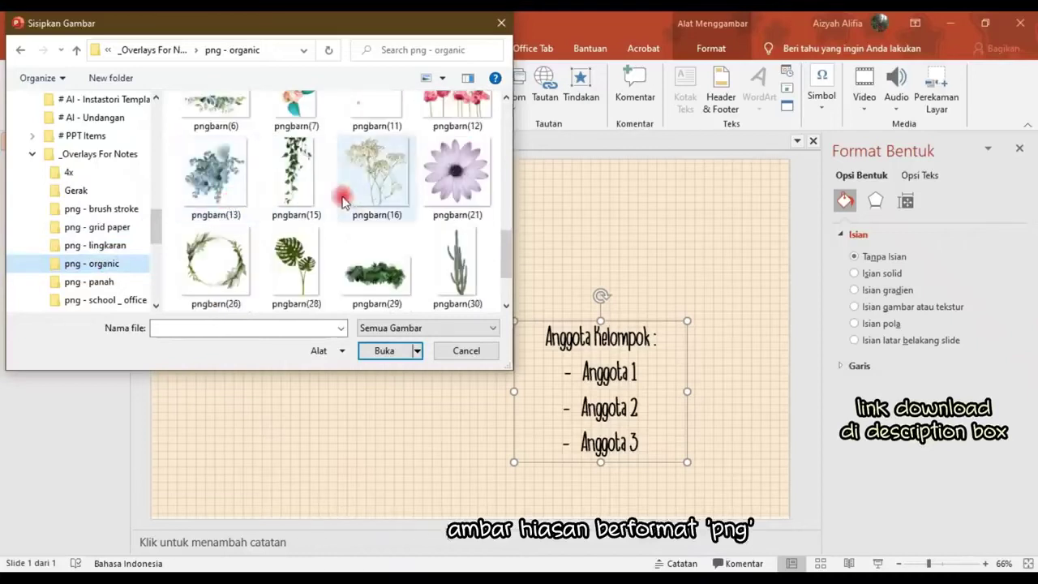
double_click(365, 186)
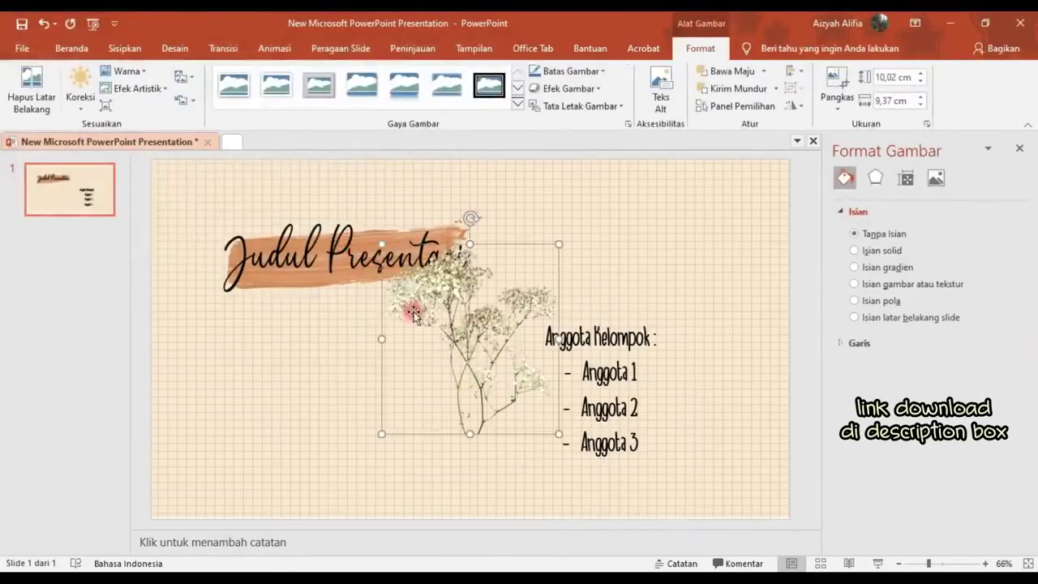
drag(473, 312, 249, 395)
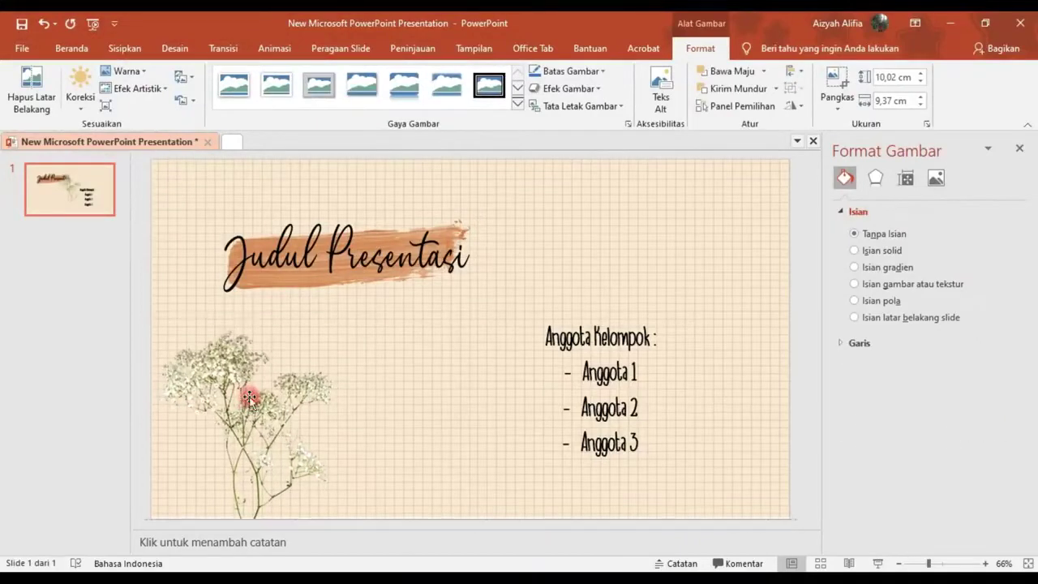
click(382, 365)
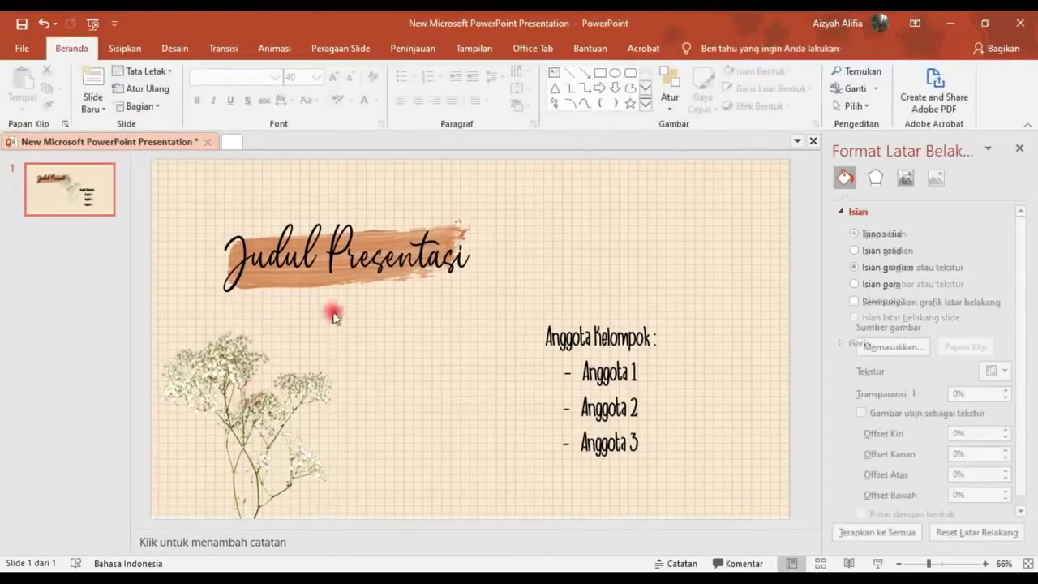
- Insert the spiral sticky-note picture from png - sticky note and enlarge it to 13.14 × 9.37 cm around the list
click(124, 50)
click(110, 87)
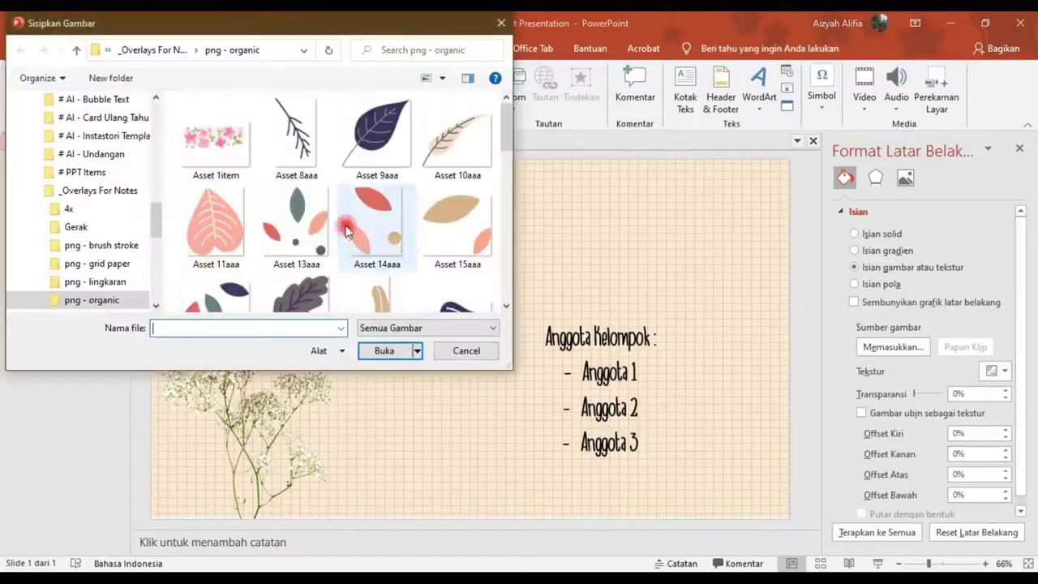
scroll(105, 286, down, 2)
click(105, 282)
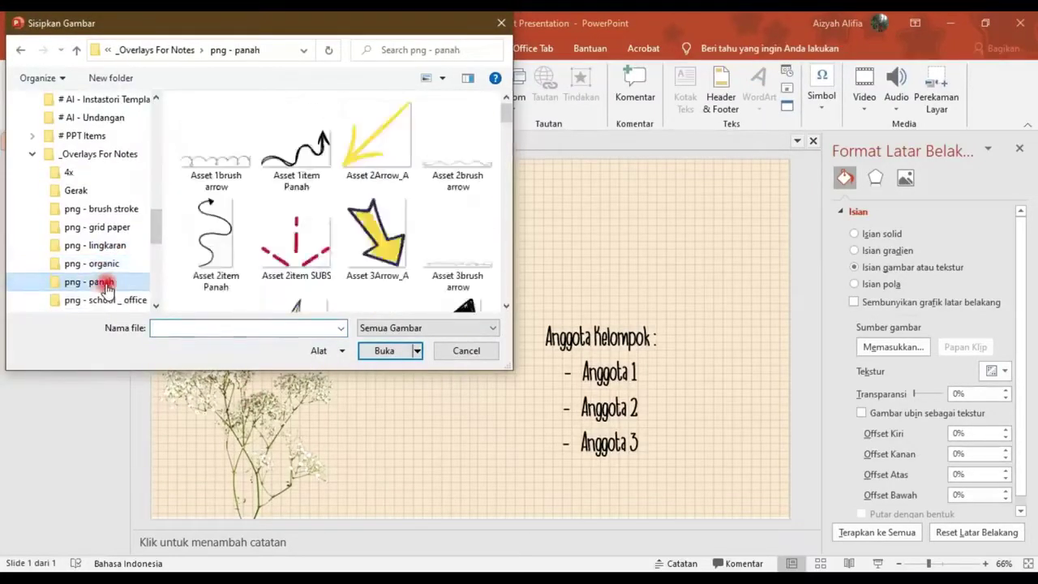
scroll(332, 203, down, 3)
scroll(332, 203, down, 3)
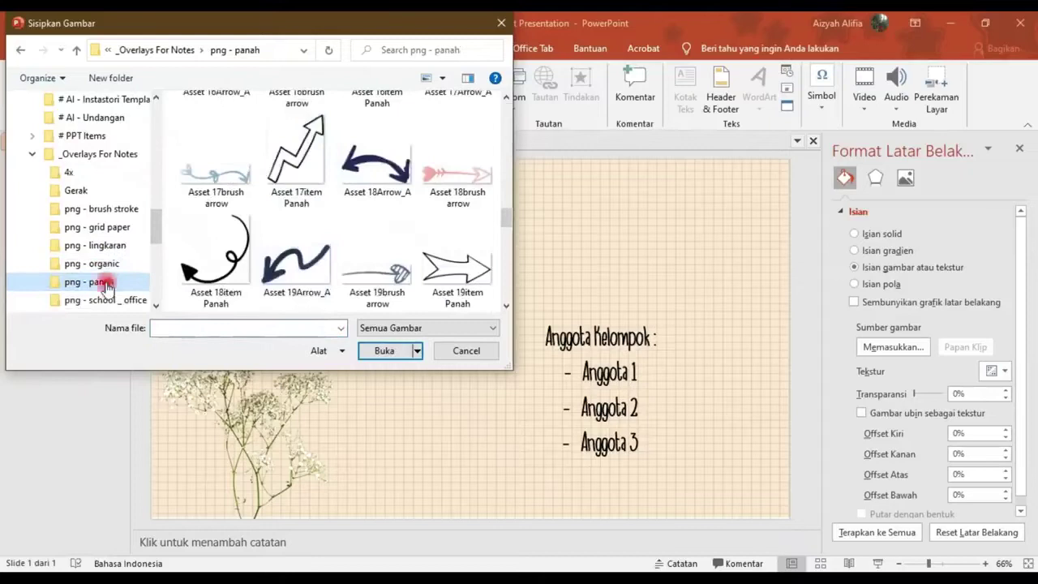
scroll(105, 283, down, 2)
scroll(102, 268, down, 1)
click(99, 263)
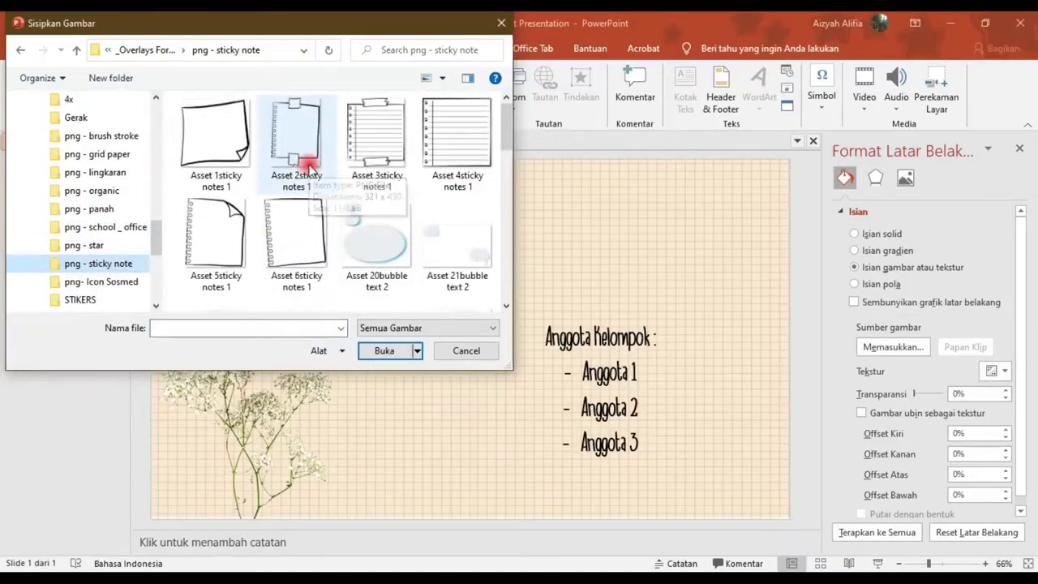
double_click(293, 177)
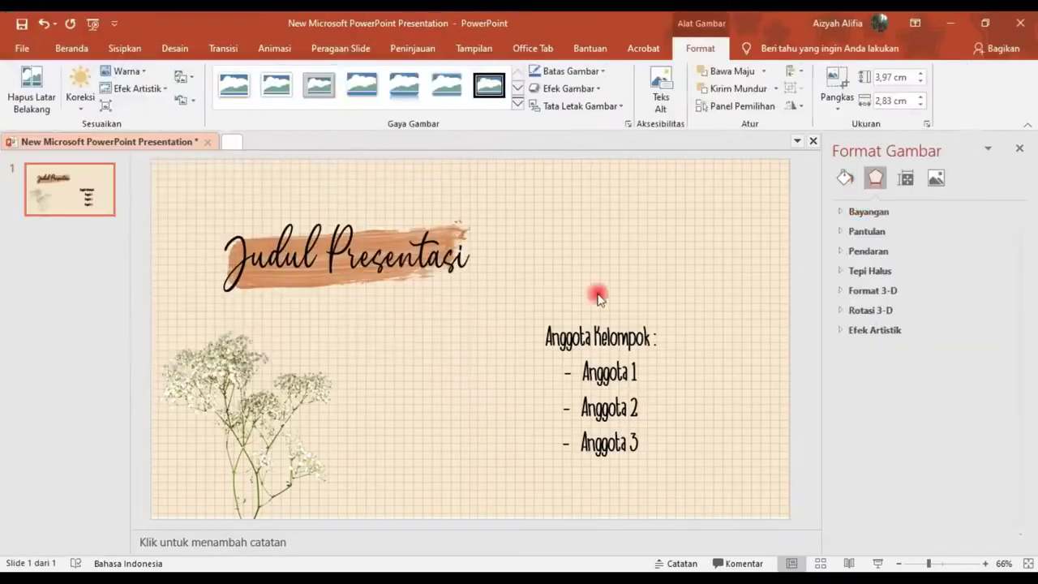
mouse_move(496, 290)
mouse_down()
mouse_move(614, 188)
mouse_move(708, 248)
mouse_up()
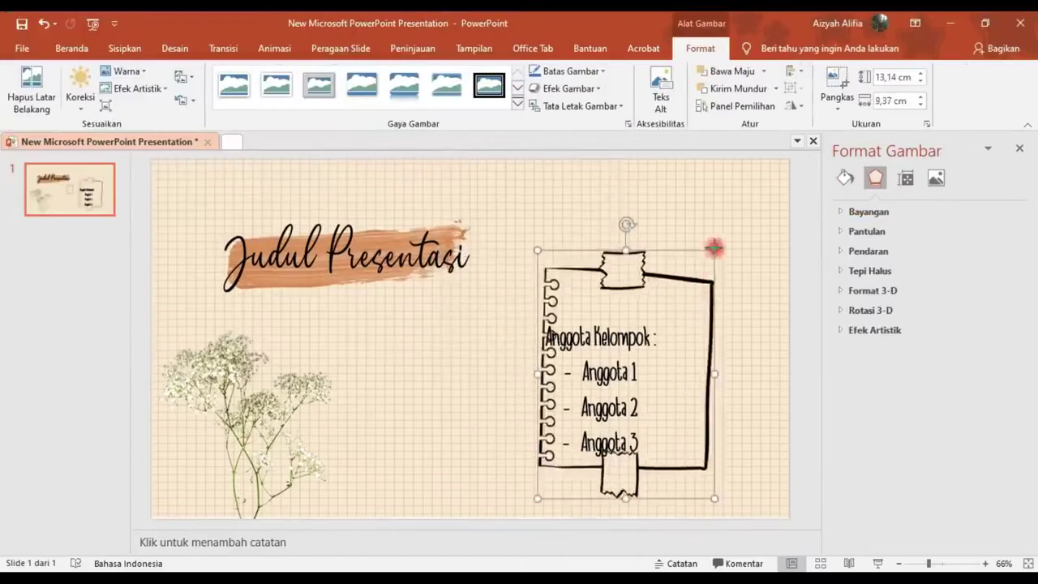
- Send the notebook picture behind the text and position the member list on it
click(776, 88)
click(742, 126)
click(643, 339)
drag(644, 329, 658, 302)
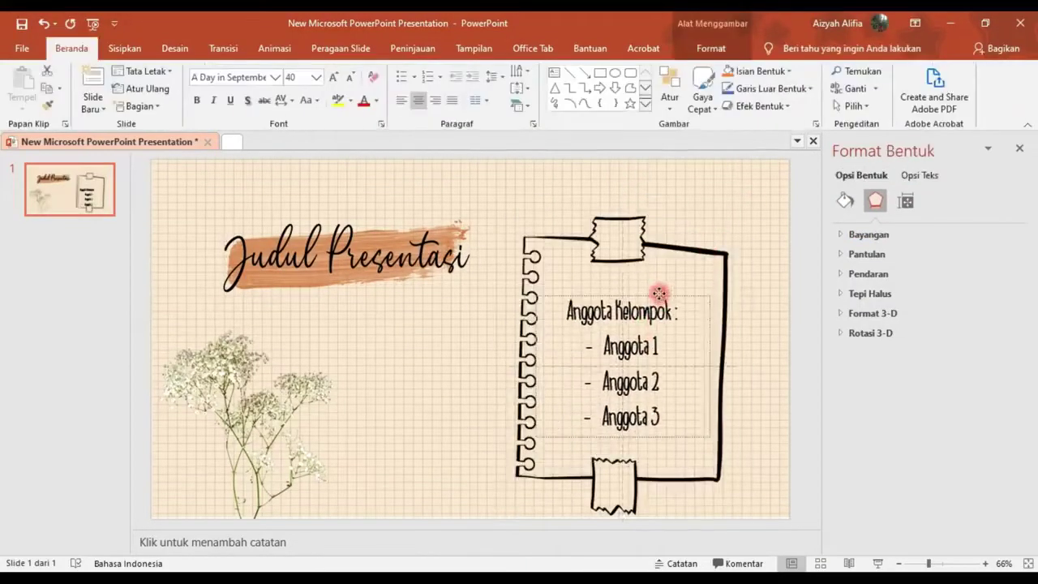
click(683, 246)
drag(683, 246, 683, 236)
click(651, 301)
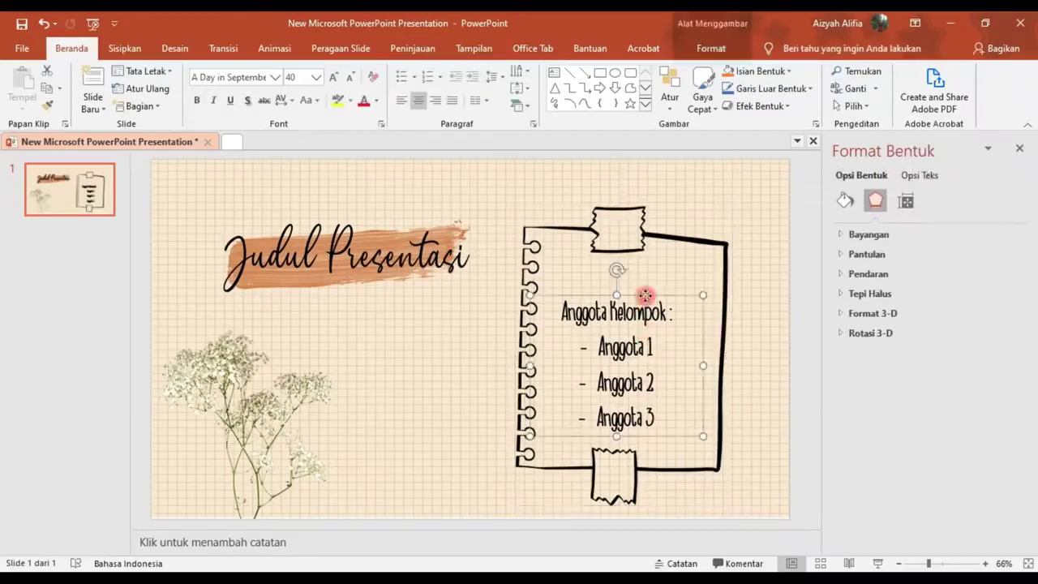
drag(651, 301, 651, 291)
click(503, 183)
- Draw a rectangle over the notebook page, fill it with the brush-stroke orange, no outline, sent to back
click(598, 73)
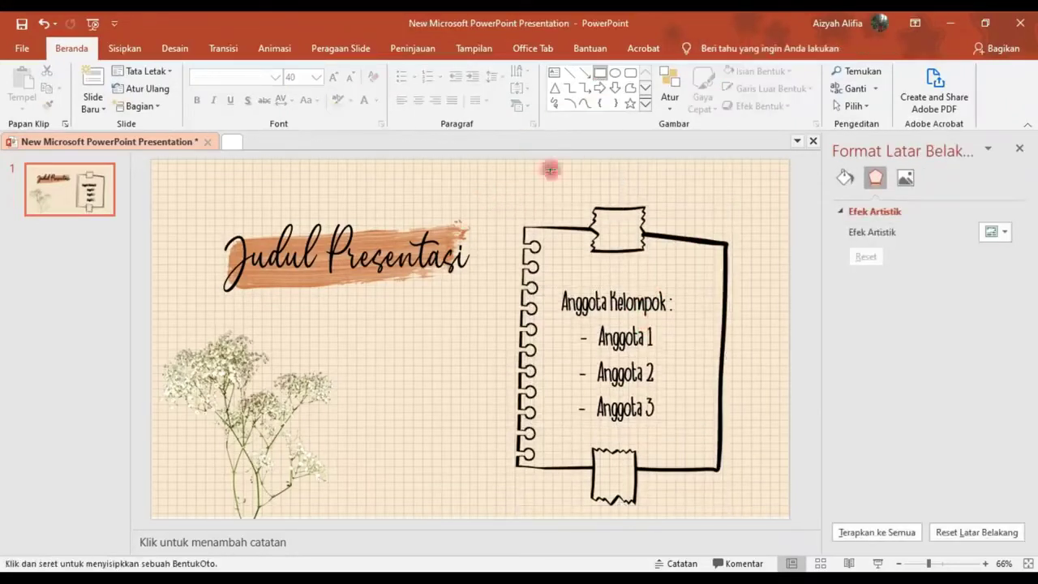
drag(543, 235, 739, 464)
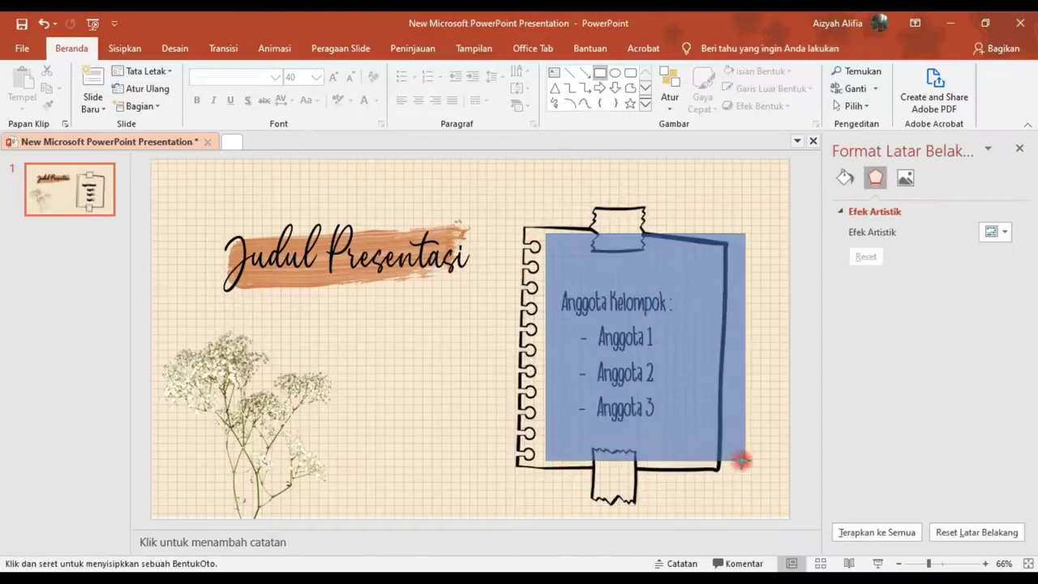
click(413, 70)
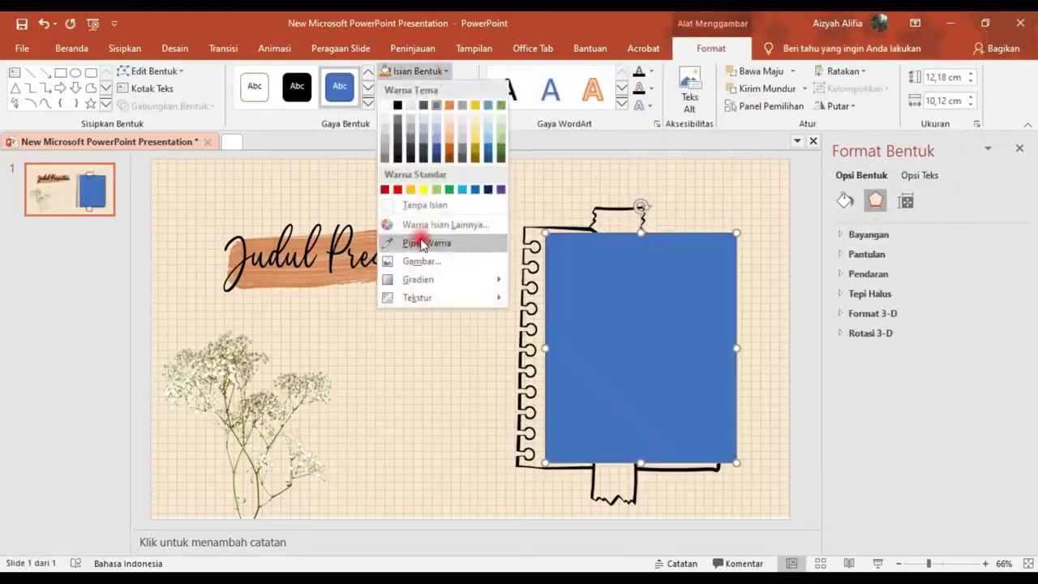
click(422, 239)
click(390, 247)
click(421, 89)
click(421, 255)
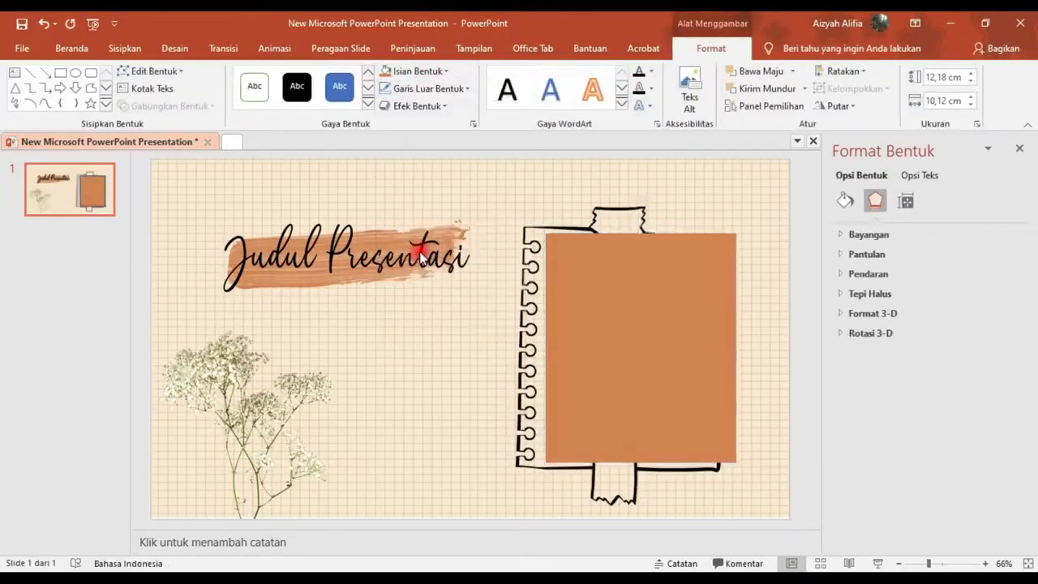
click(804, 88)
click(783, 127)
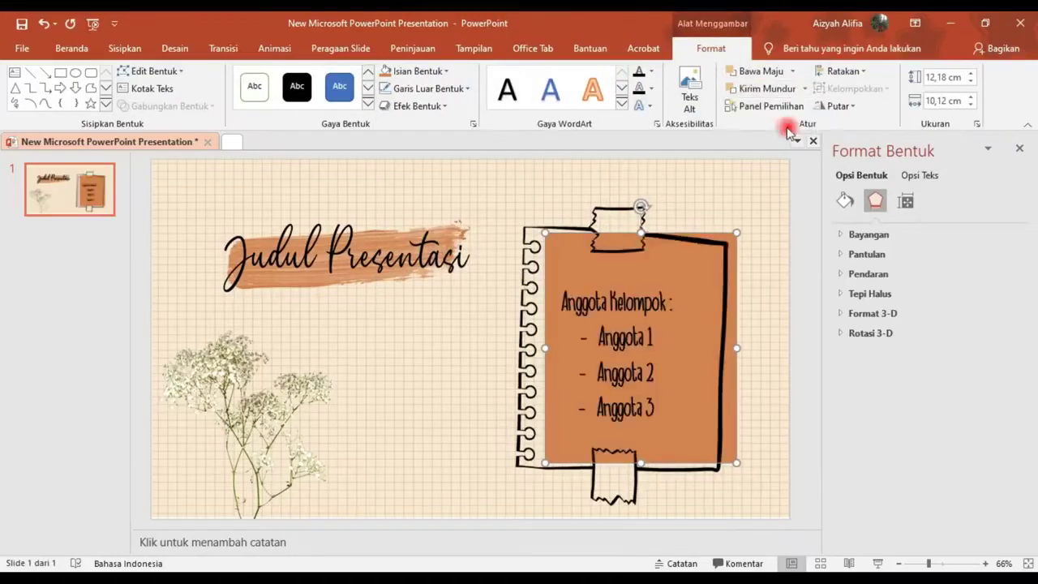
- Change the rectangle to a lighter custom orange and realign the notebook picture over it
click(426, 70)
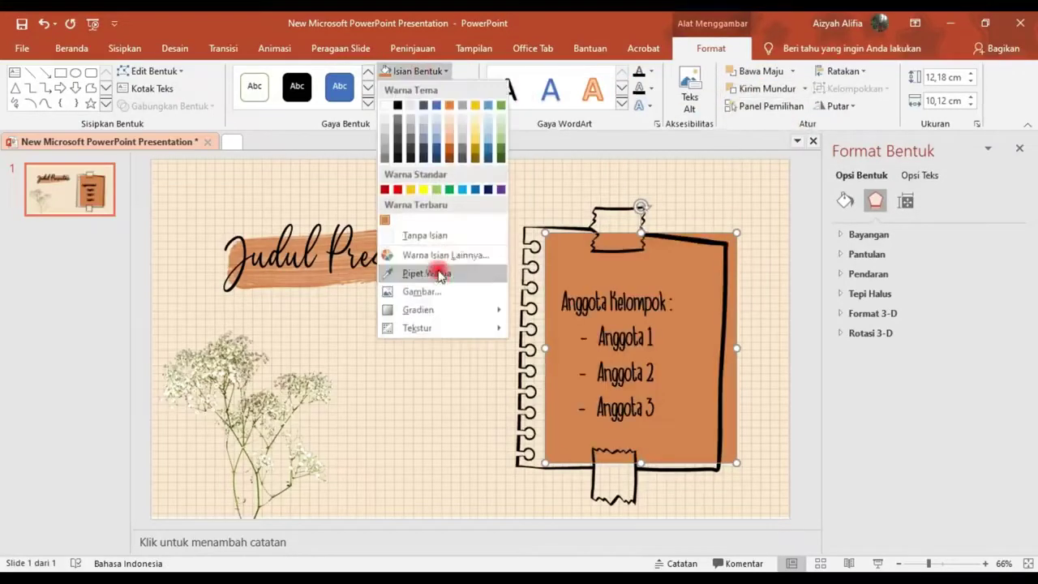
click(439, 258)
click(610, 166)
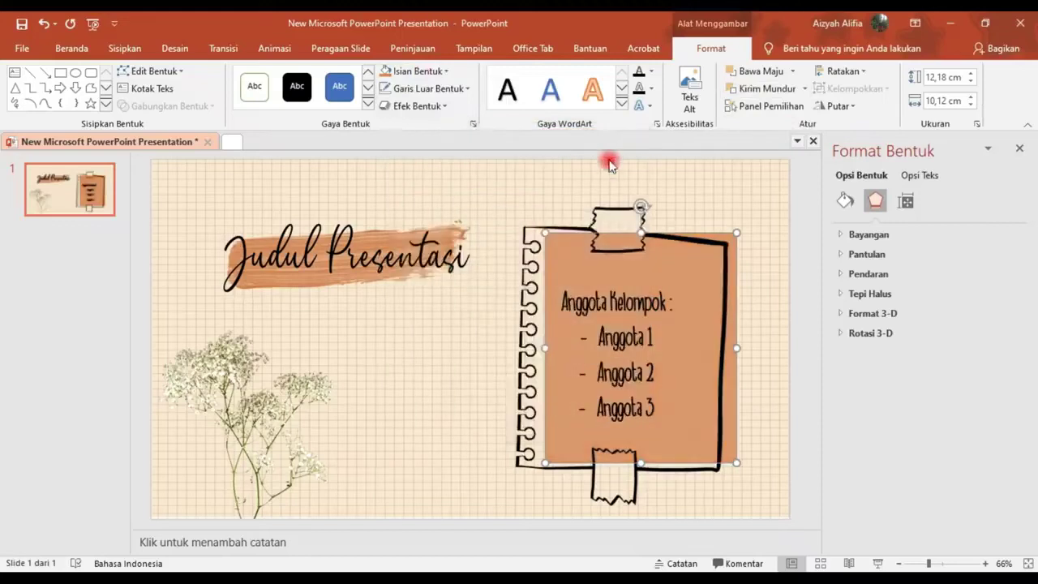
click(767, 355)
click(618, 273)
drag(684, 273, 696, 270)
- Center-align the member list text and make it black
click(625, 301)
key(ctrl+e)
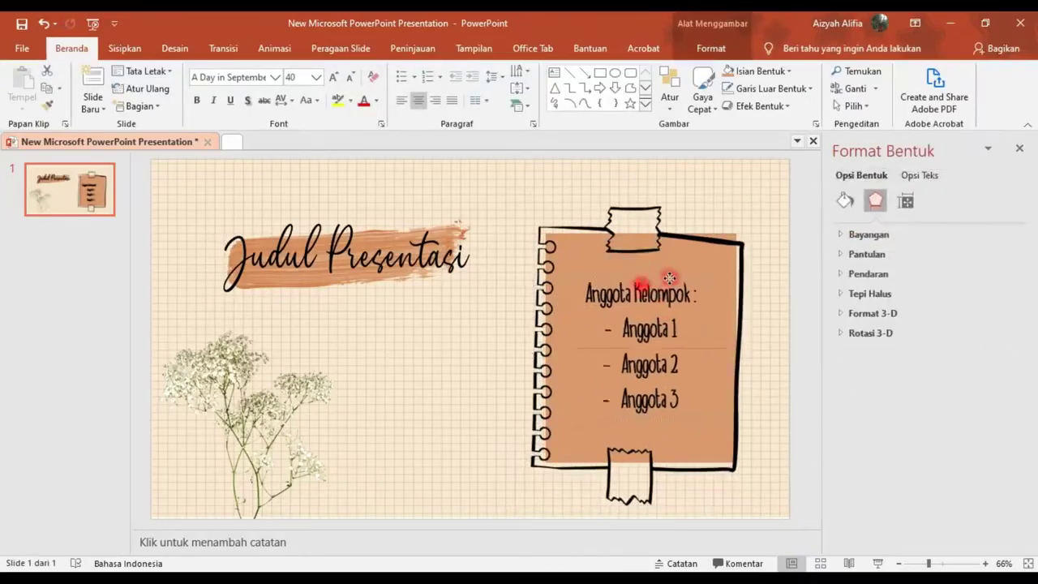
click(363, 115)
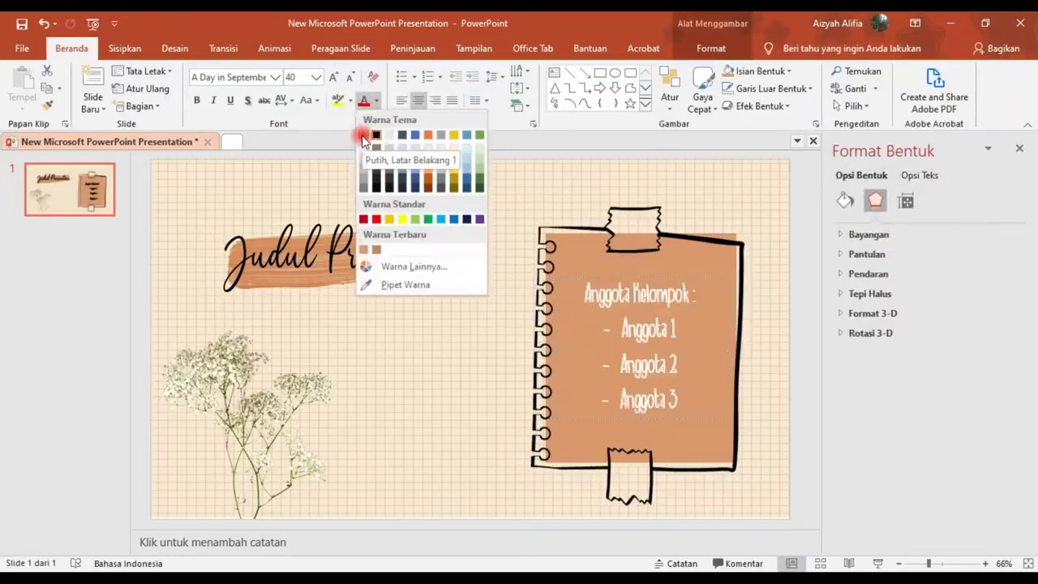
click(376, 136)
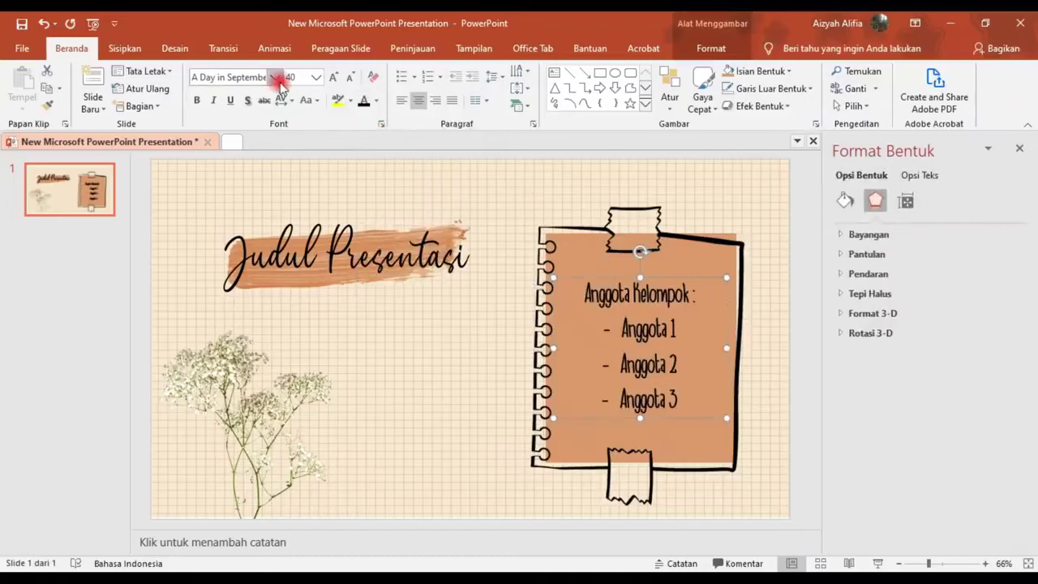
- Try the Denira Signature font on the member list
click(276, 79)
scroll(297, 376, down, 5)
scroll(280, 422, down, 5)
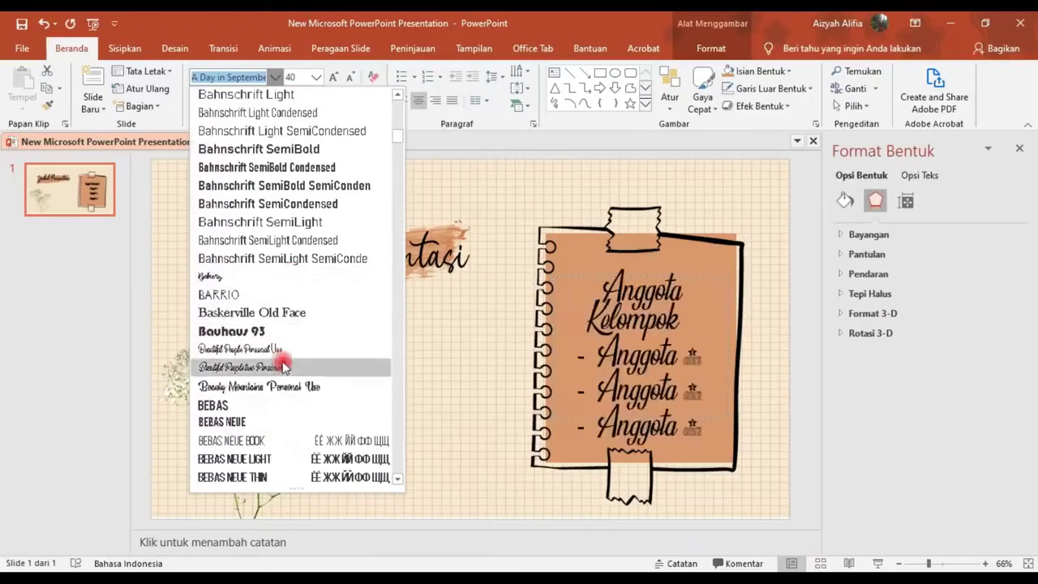
scroll(267, 406, down, 5)
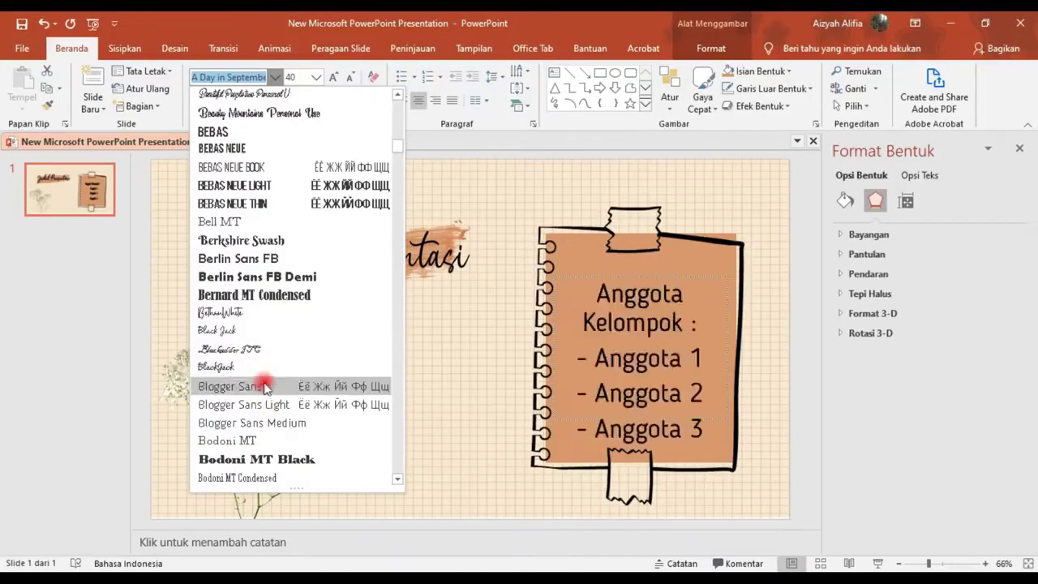
scroll(255, 458, down, 4)
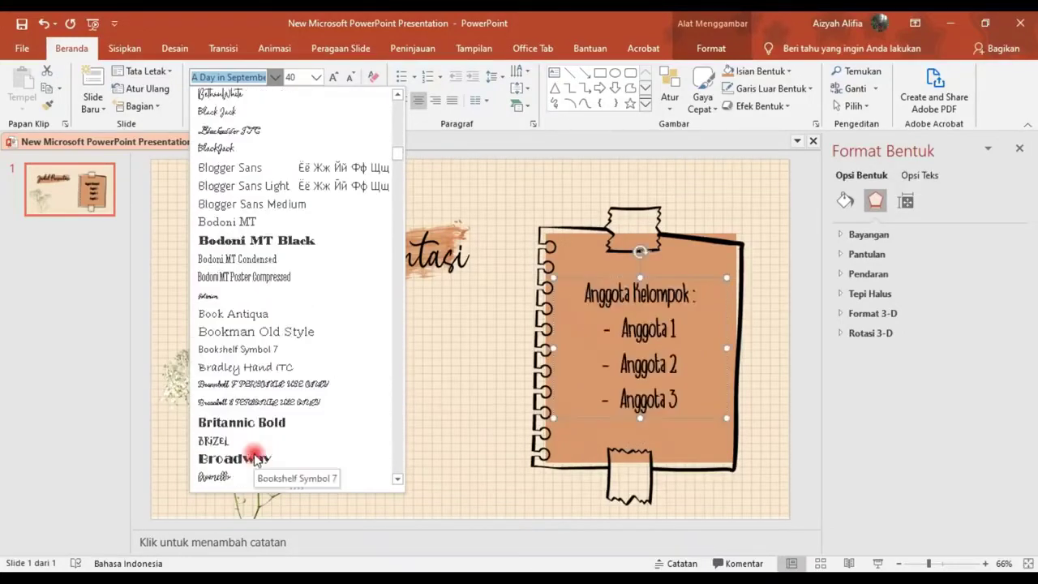
scroll(255, 446, down, 3)
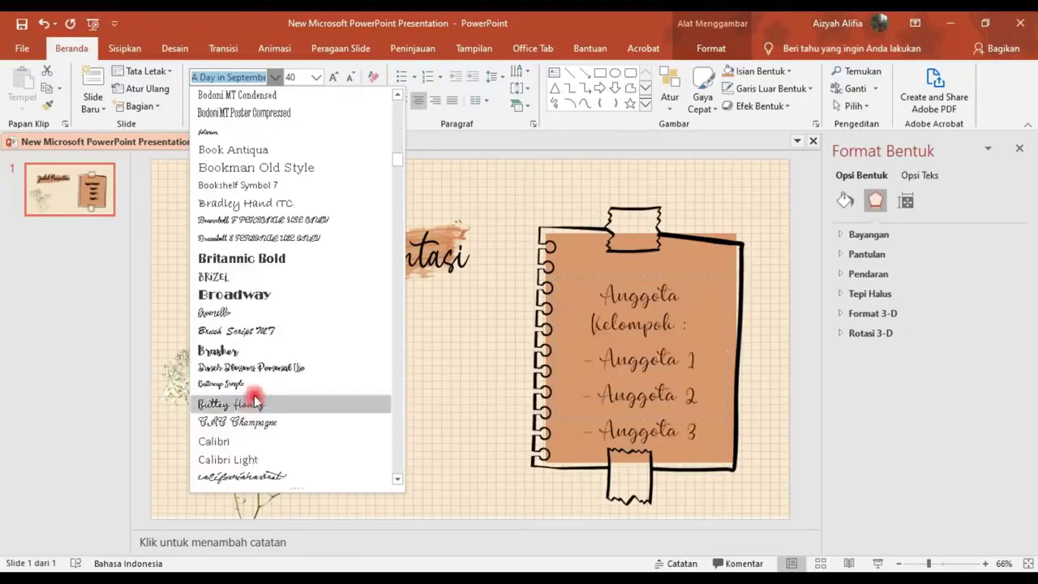
scroll(255, 403, down, 3)
scroll(255, 405, down, 3)
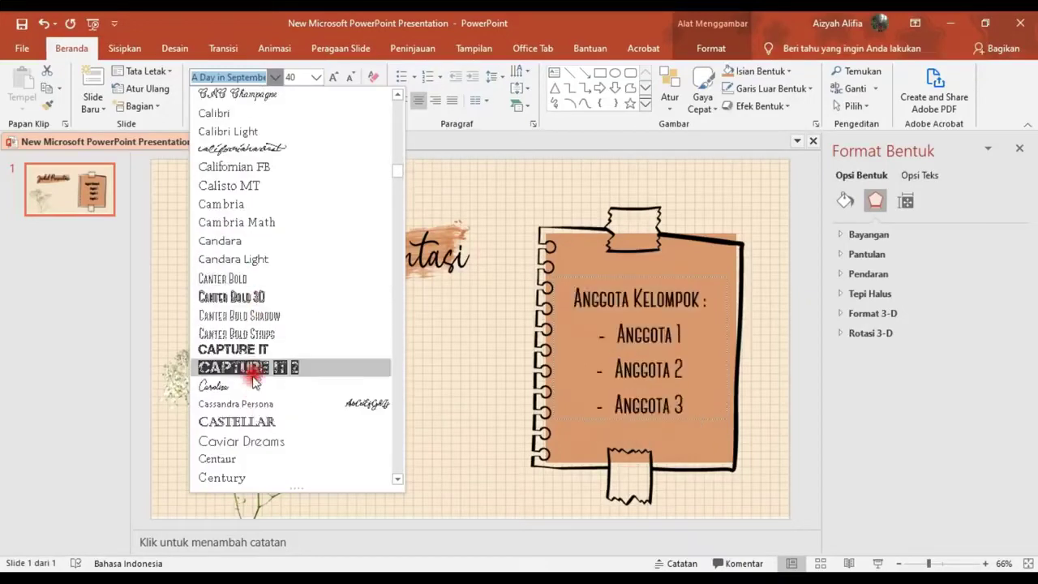
scroll(255, 385, down, 2)
scroll(235, 357, down, 2)
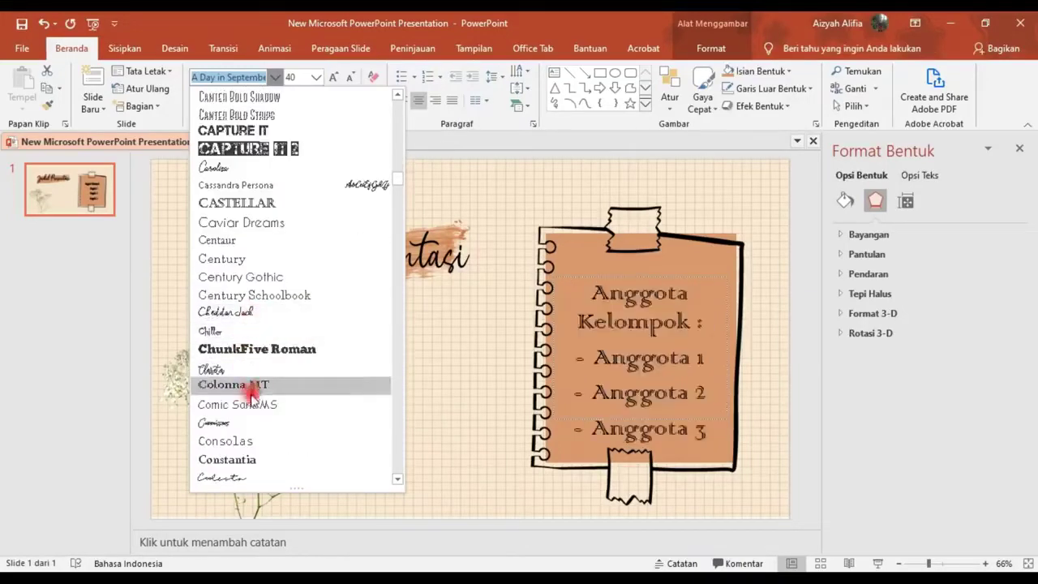
scroll(253, 470, down, 5)
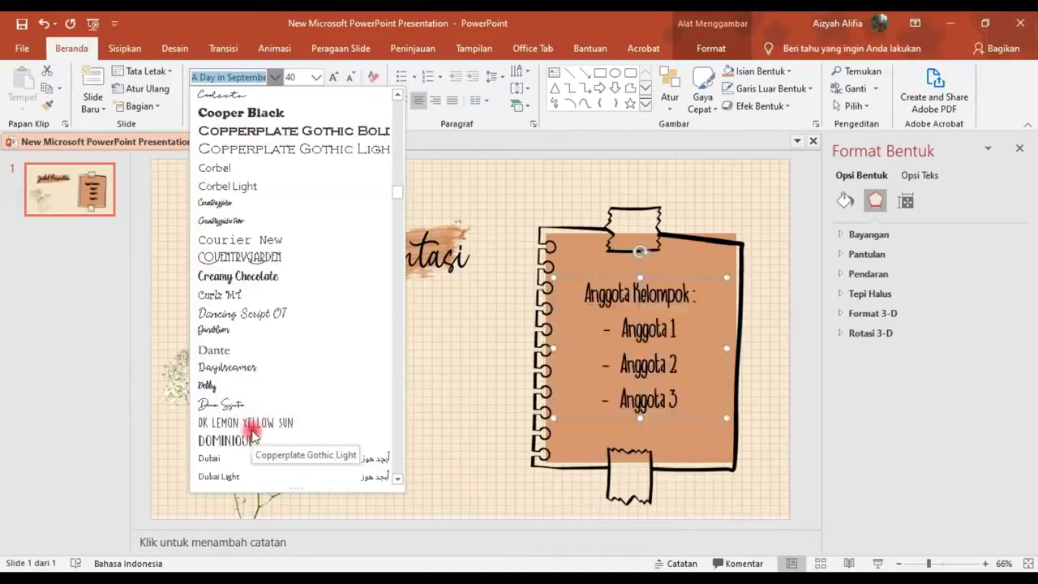
click(249, 405)
click(418, 403)
- Change the member list font to A Casual Handwritten Pen
click(616, 264)
click(605, 276)
click(608, 280)
click(274, 77)
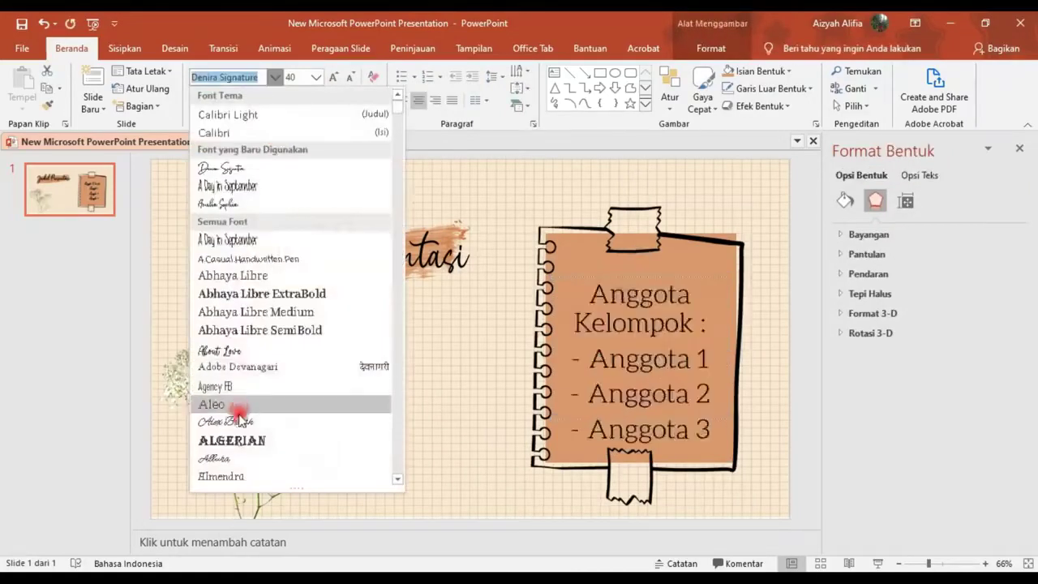
scroll(232, 414, down, 5)
scroll(232, 398, down, 5)
scroll(239, 402, down, 5)
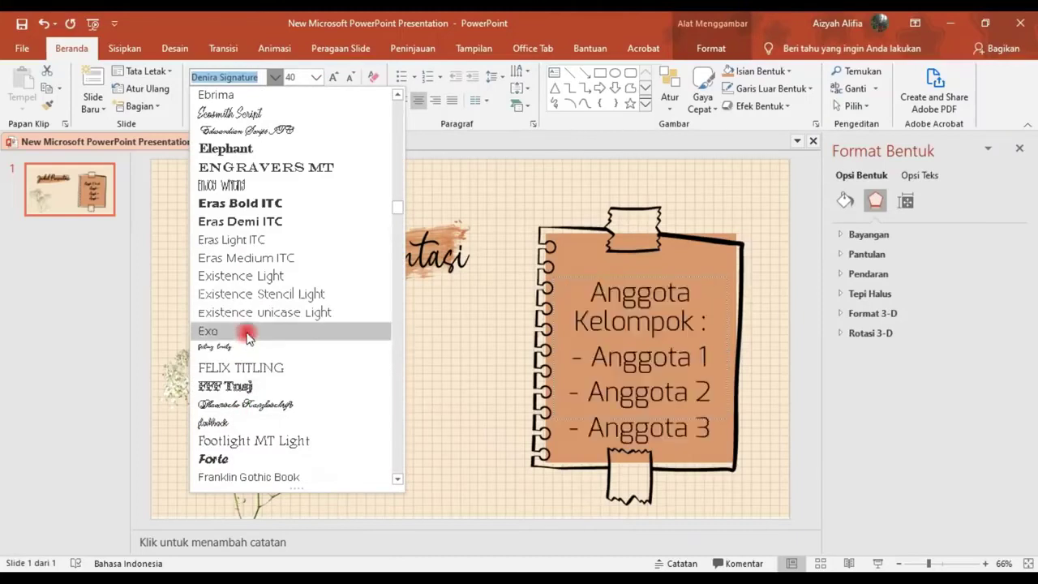
scroll(268, 202, up, 8)
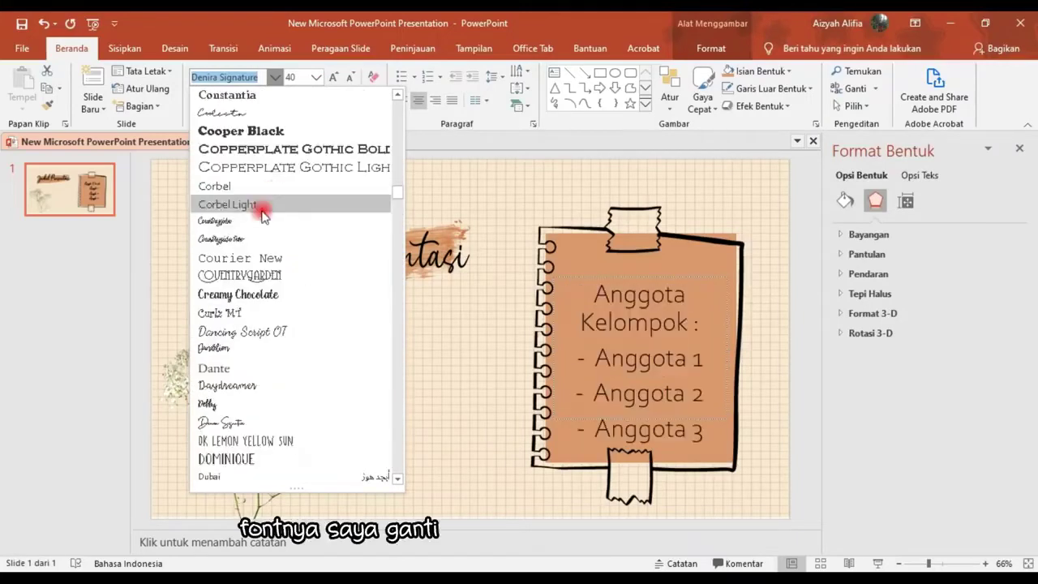
scroll(262, 213, up, 8)
scroll(262, 213, up, 8)
scroll(264, 207, up, 10)
scroll(258, 205, up, 4)
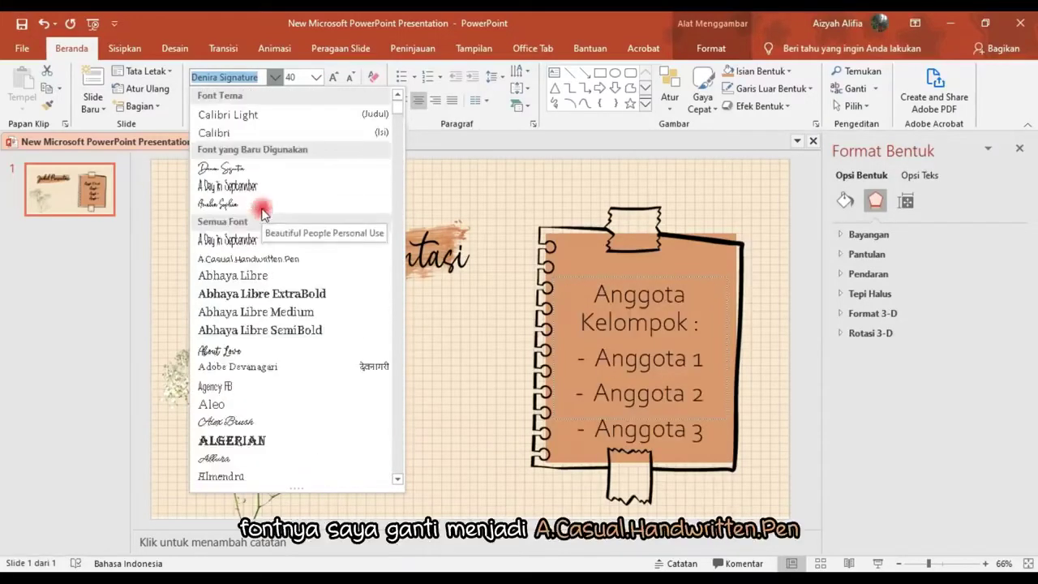
click(244, 258)
- Nudge the member list text box slightly down on the notebook
click(463, 445)
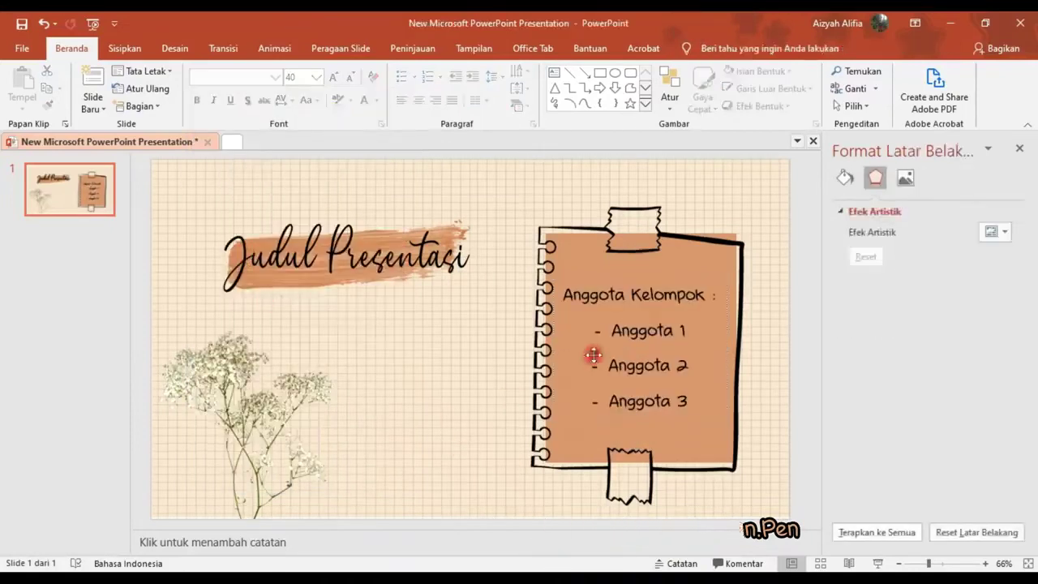
click(591, 360)
drag(576, 280, 577, 288)
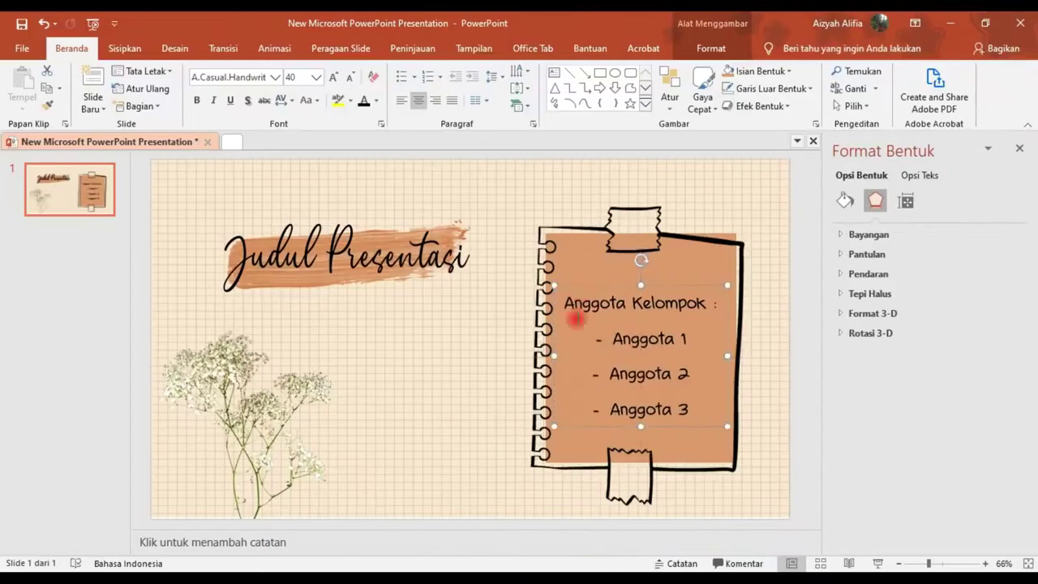
- Try a custom flower-symbol bullet on the three member names
drag(602, 338, 695, 410)
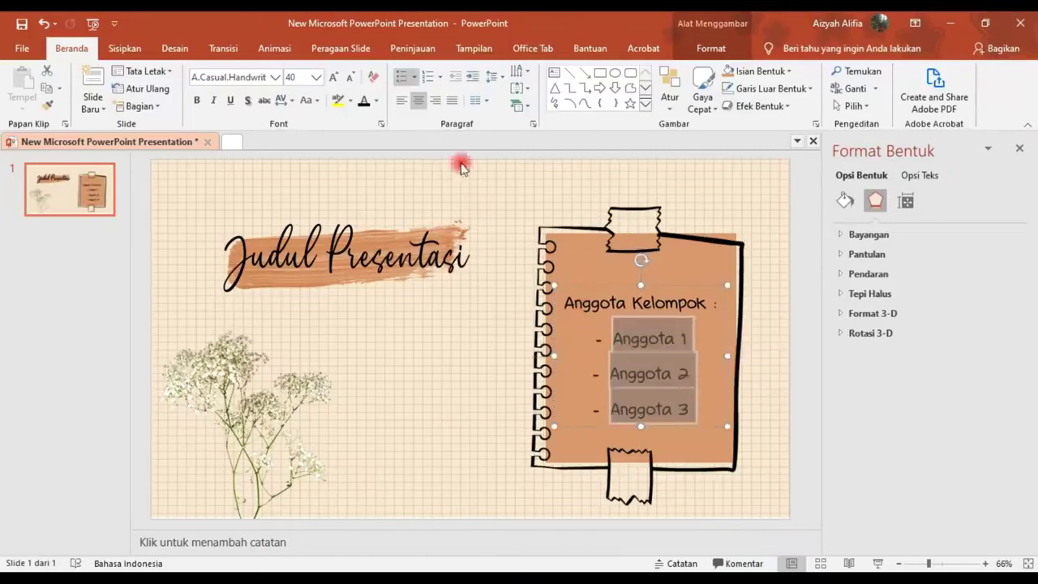
click(414, 79)
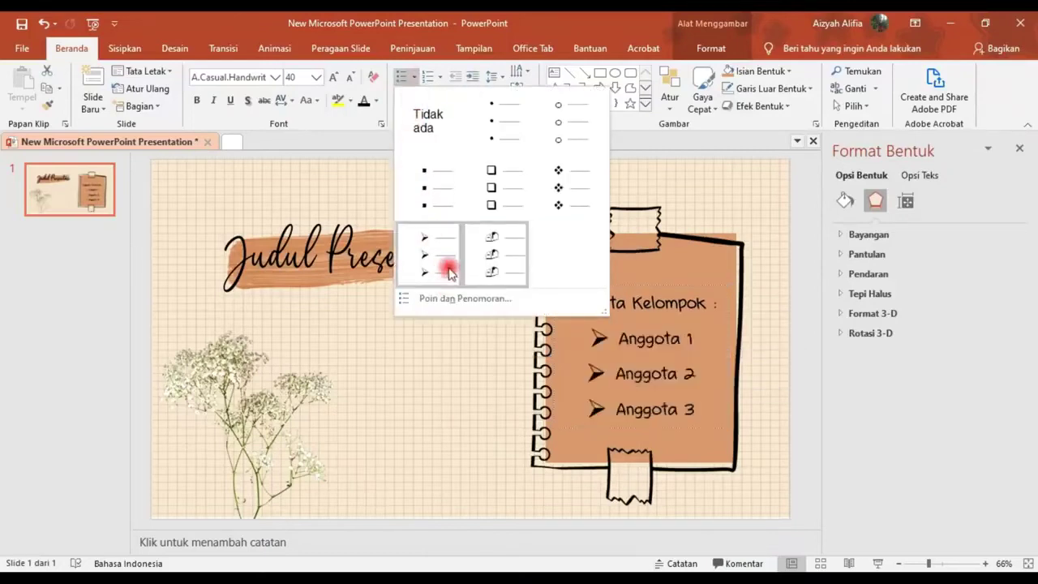
click(486, 298)
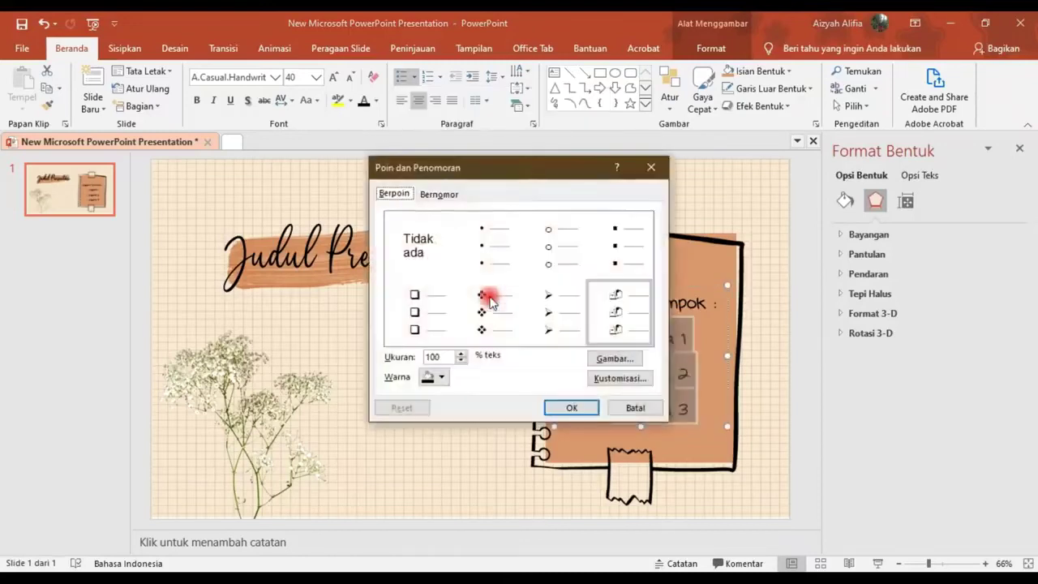
drag(509, 175, 331, 197)
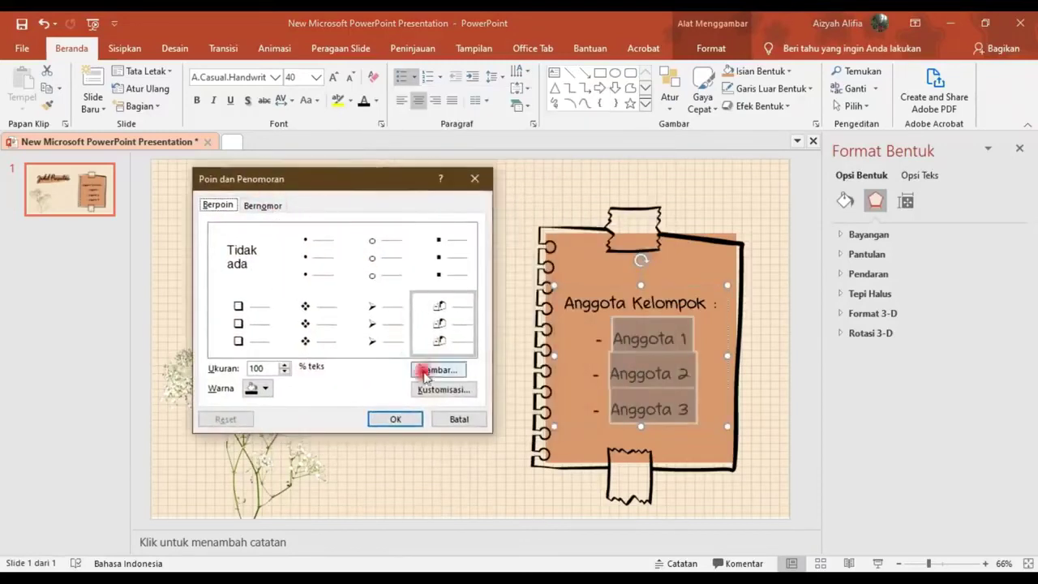
click(434, 390)
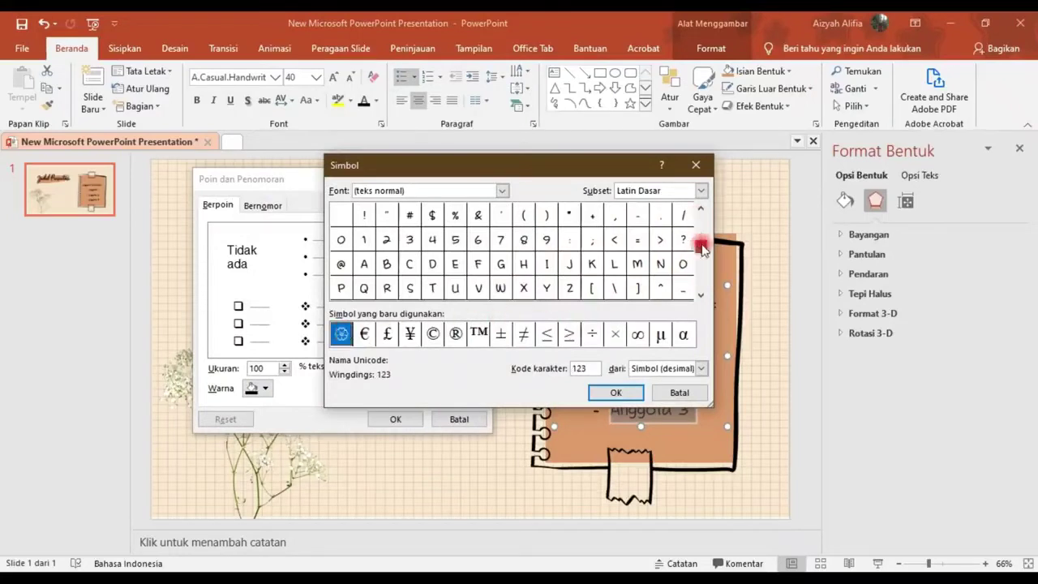
click(703, 250)
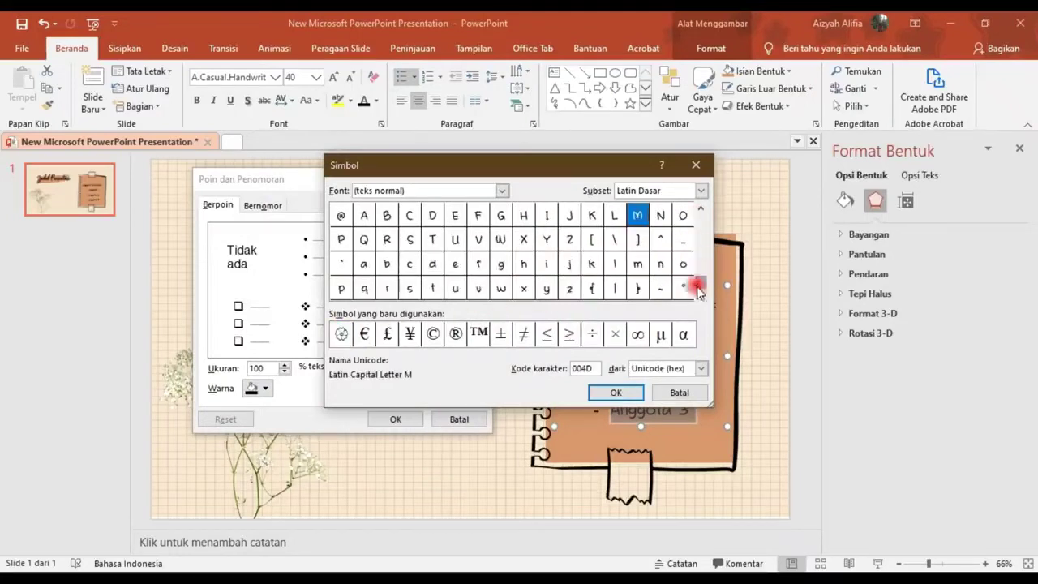
double_click(339, 336)
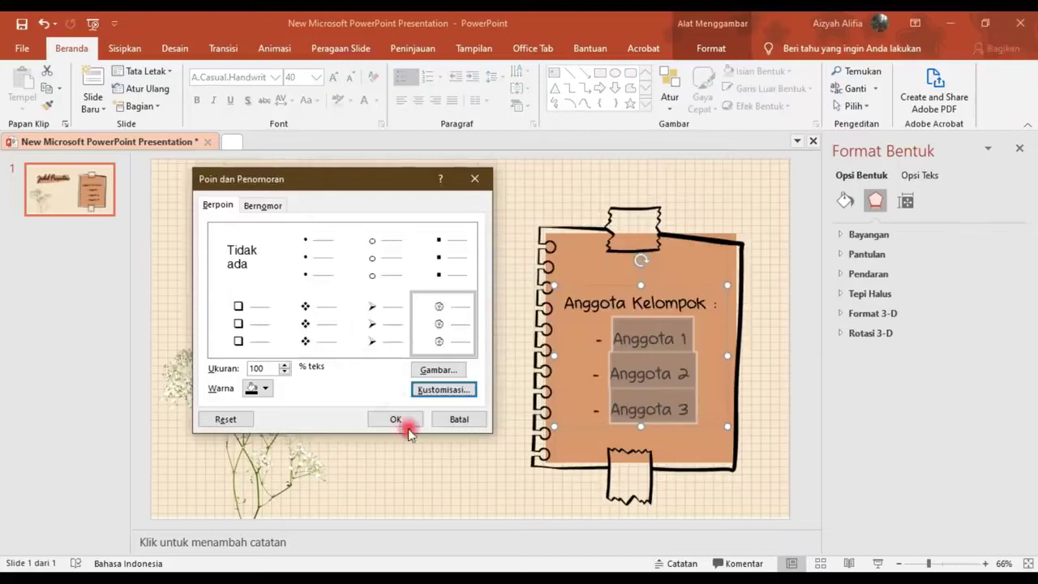
click(407, 428)
click(441, 460)
- Switch the three member lines to hollow-circle bullets
click(623, 347)
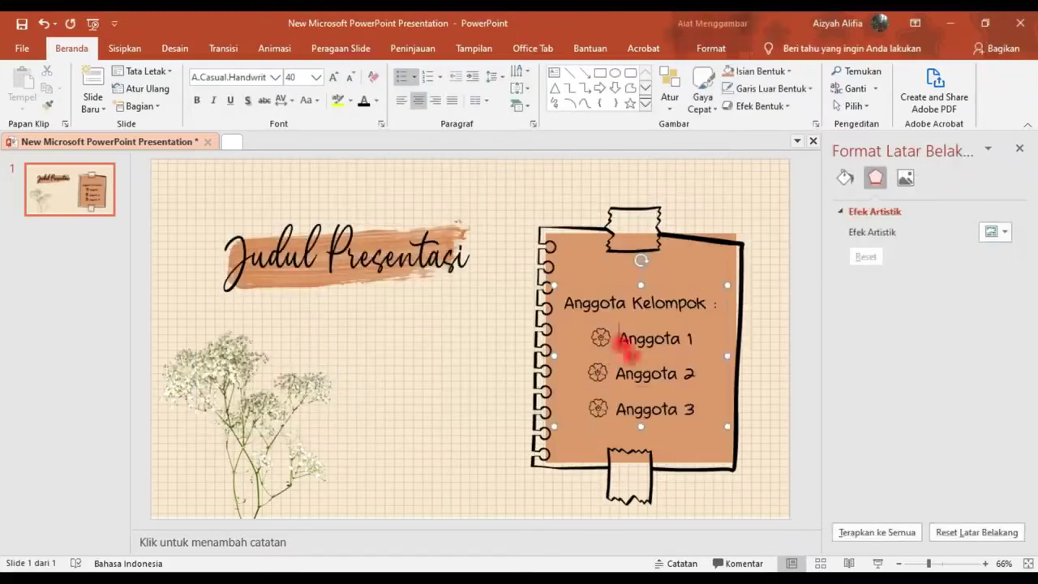
drag(624, 347, 688, 416)
click(413, 76)
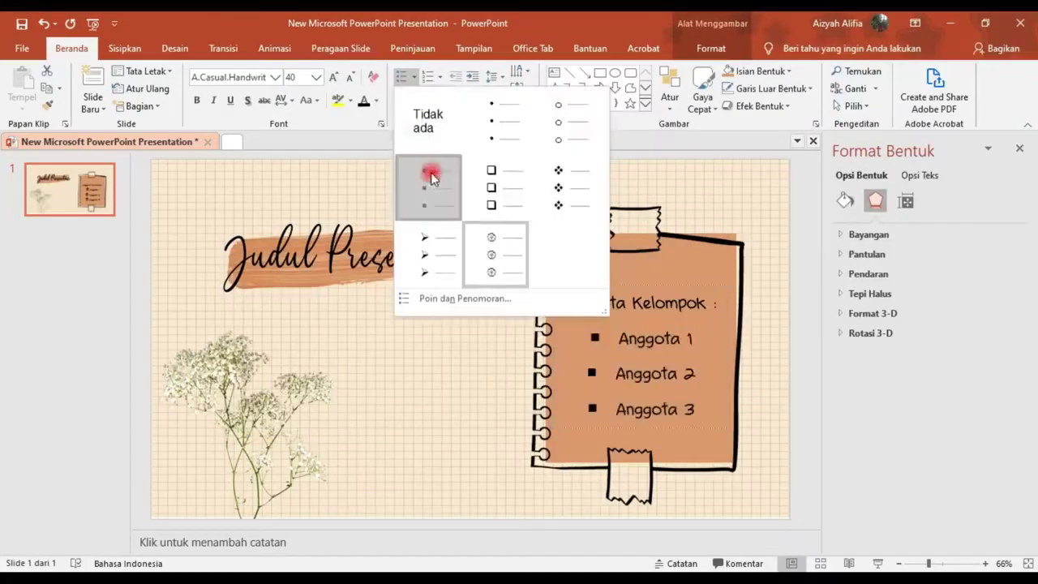
click(543, 126)
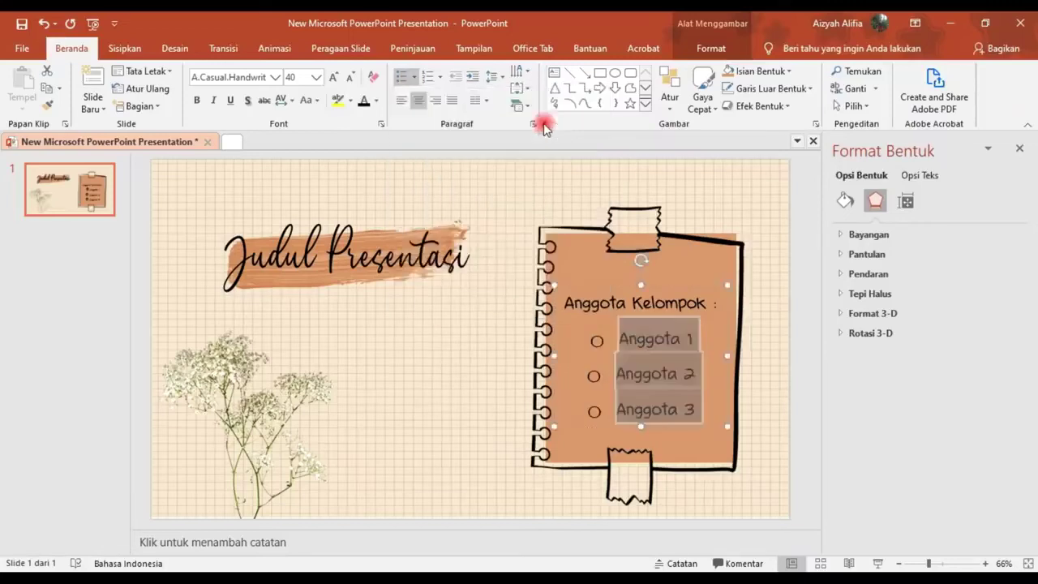
click(494, 331)
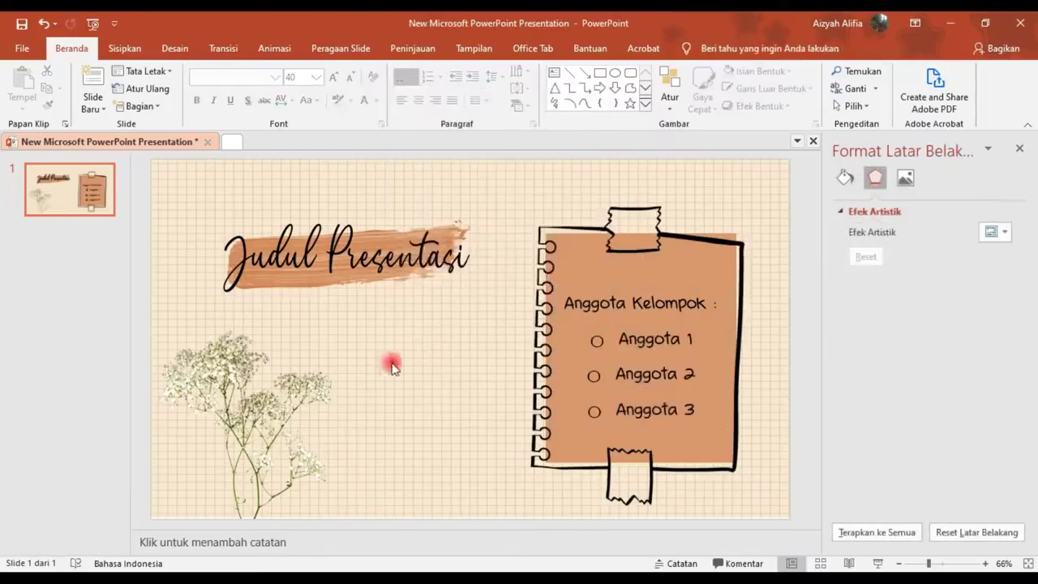
- Move the flowers up and insert green brush stroke pngbarn(27) from the png - brush stroke folder
drag(297, 386, 374, 357)
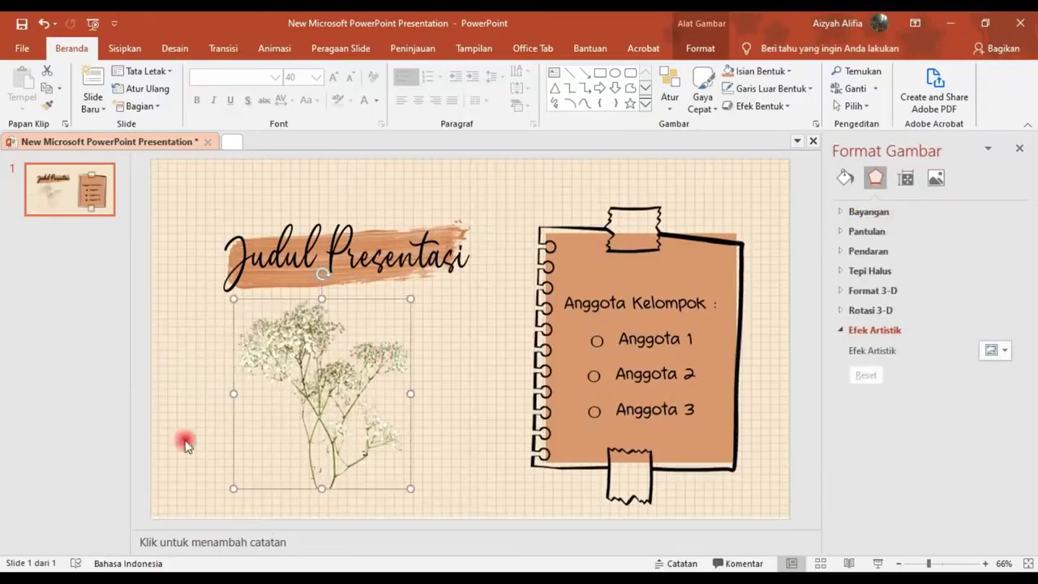
click(140, 48)
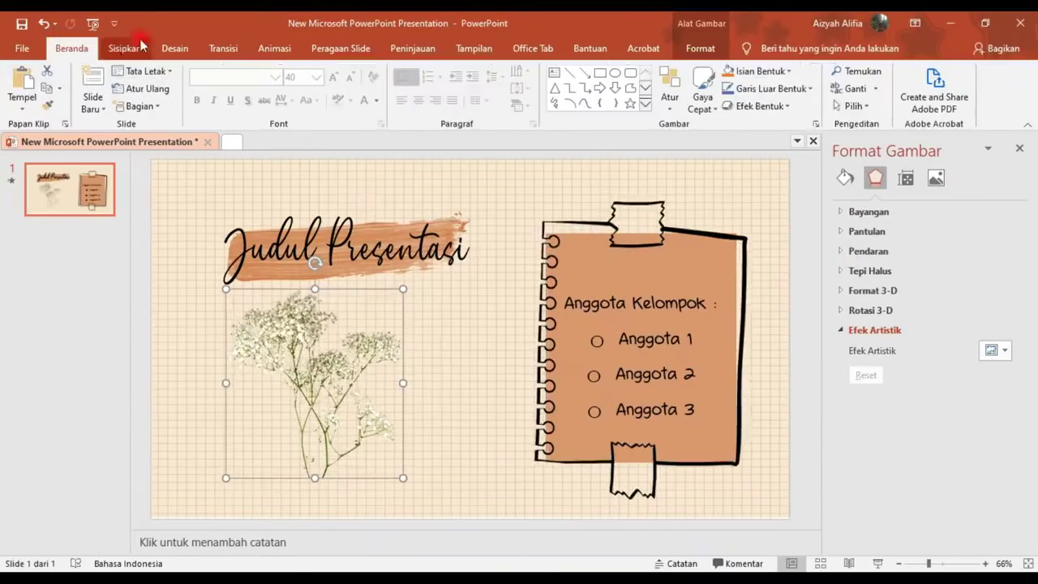
click(142, 46)
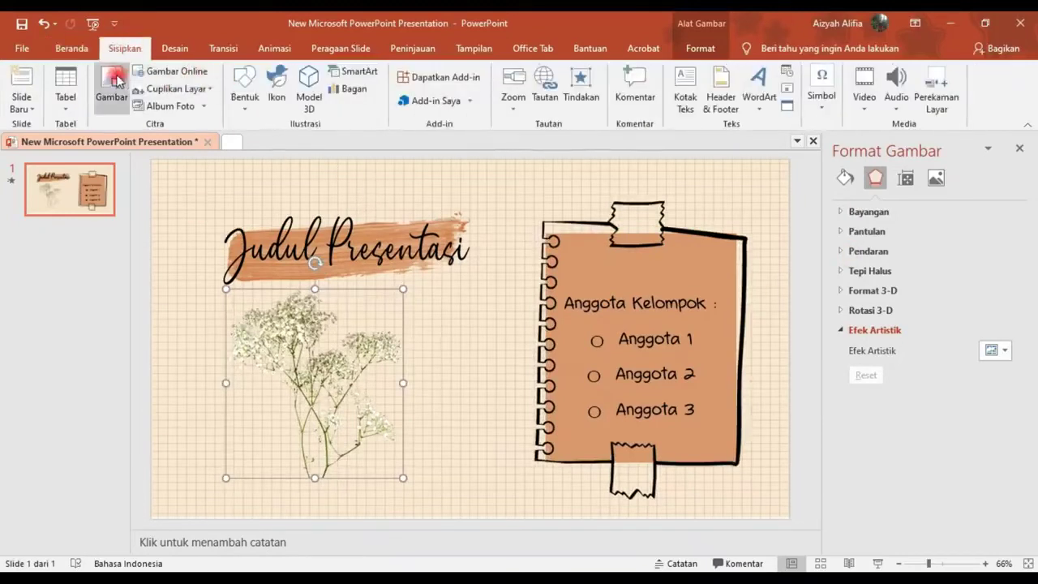
click(116, 79)
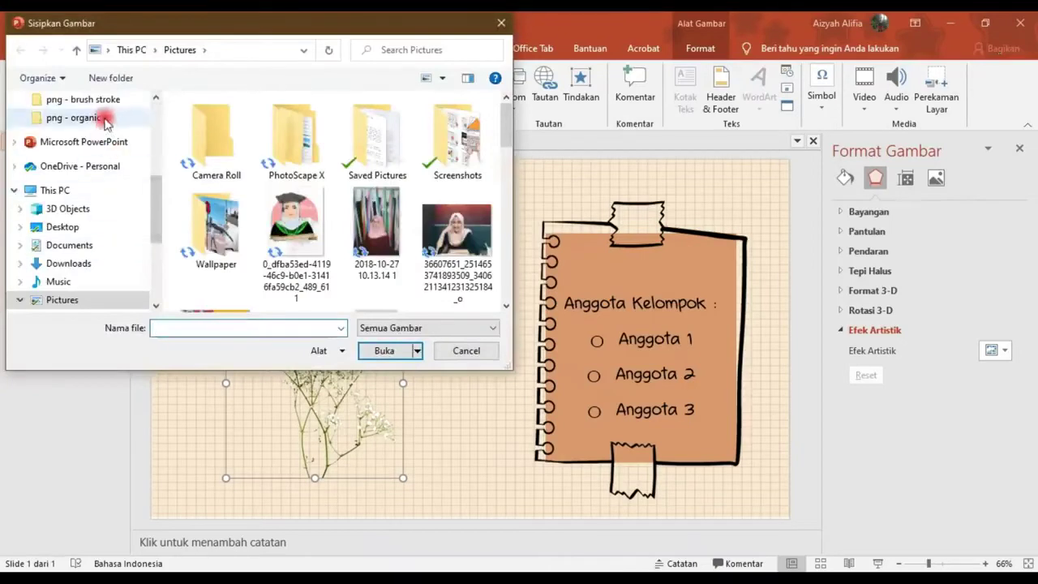
click(104, 119)
click(101, 245)
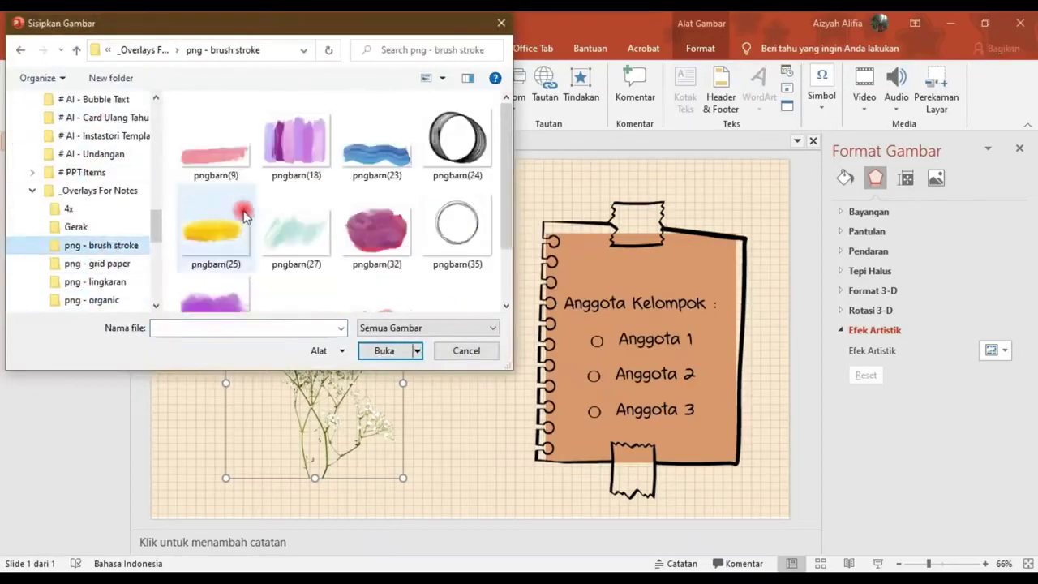
scroll(244, 213, down, 1)
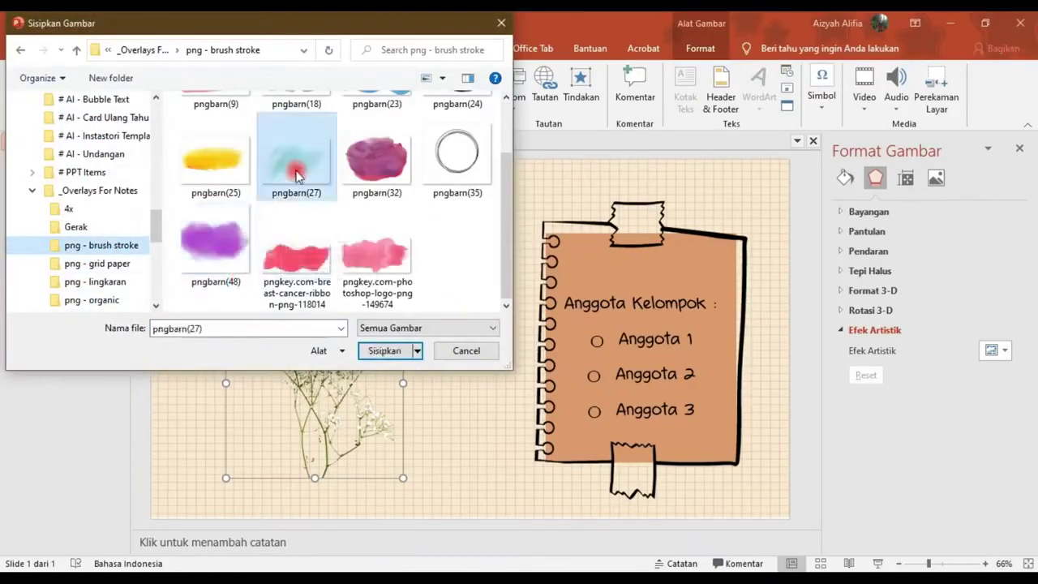
double_click(295, 162)
- Send the green stroke behind the flower picture and position it under the stems
drag(462, 347, 330, 419)
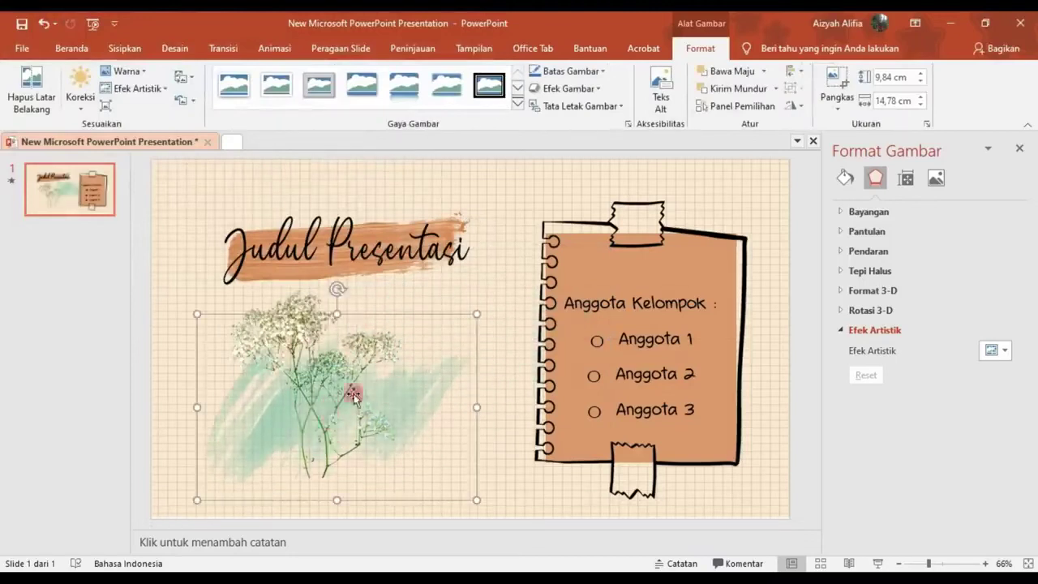
click(773, 89)
click(763, 122)
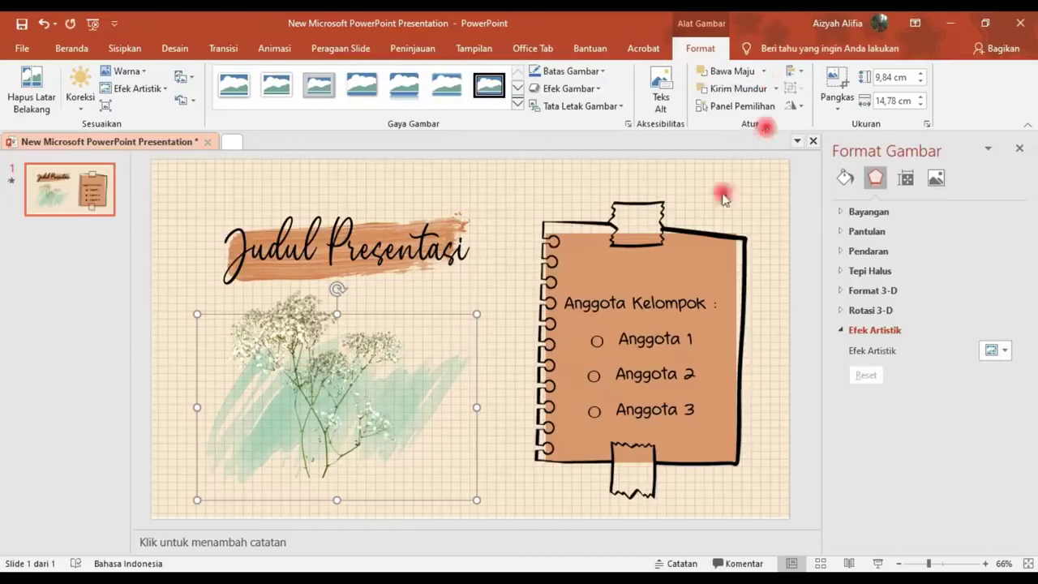
mouse_move(271, 441)
mouse_down()
mouse_move(308, 415)
mouse_move(298, 438)
mouse_up()
drag(227, 466, 310, 430)
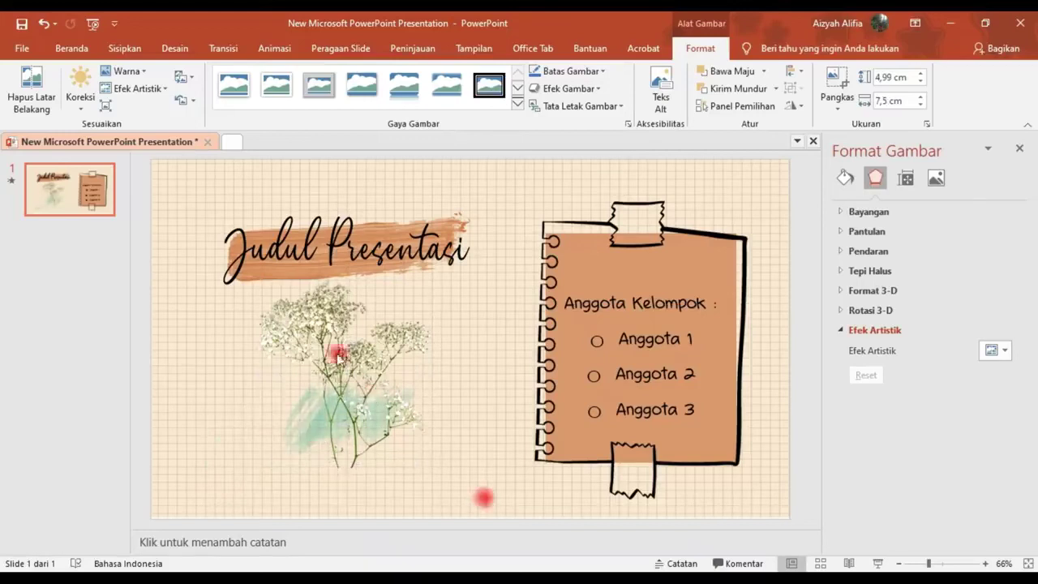
- Shift the flowers and green stroke together slightly down-left
drag(485, 500, 210, 255)
drag(325, 314, 319, 329)
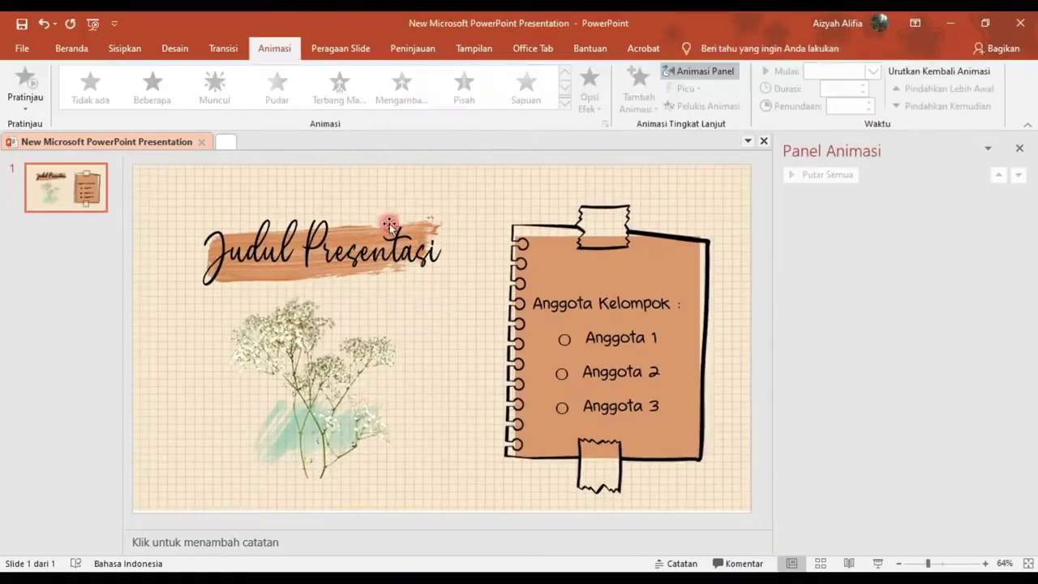
click(393, 224)
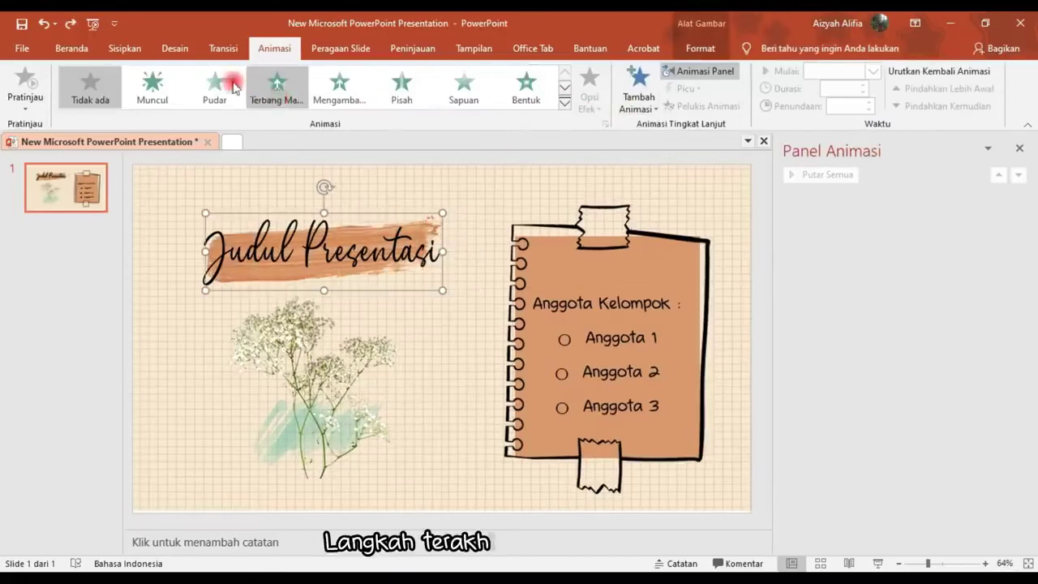
- Give the brush stroke behind the title a Fade entrance
click(226, 84)
click(876, 103)
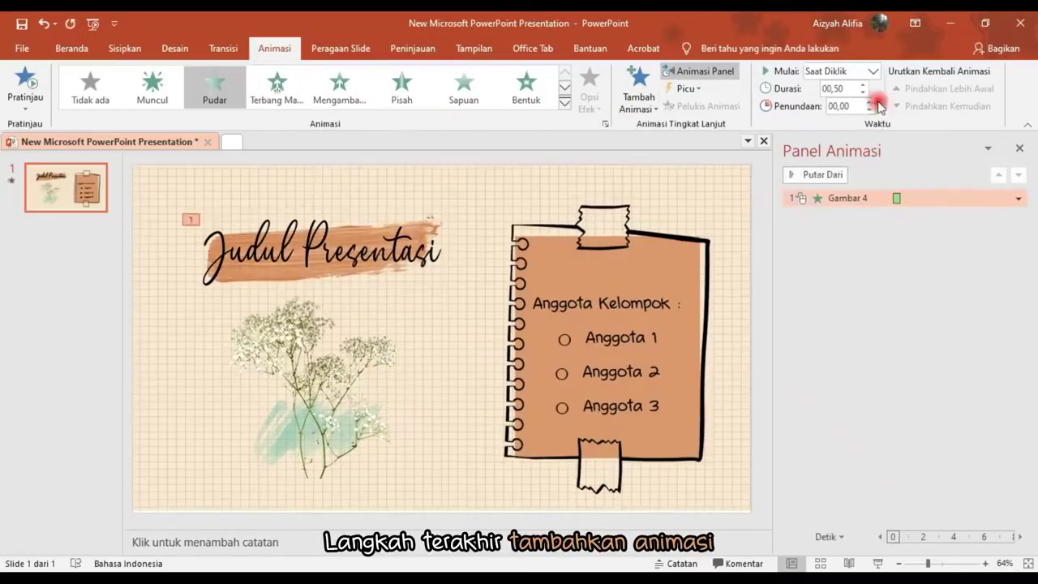
click(378, 218)
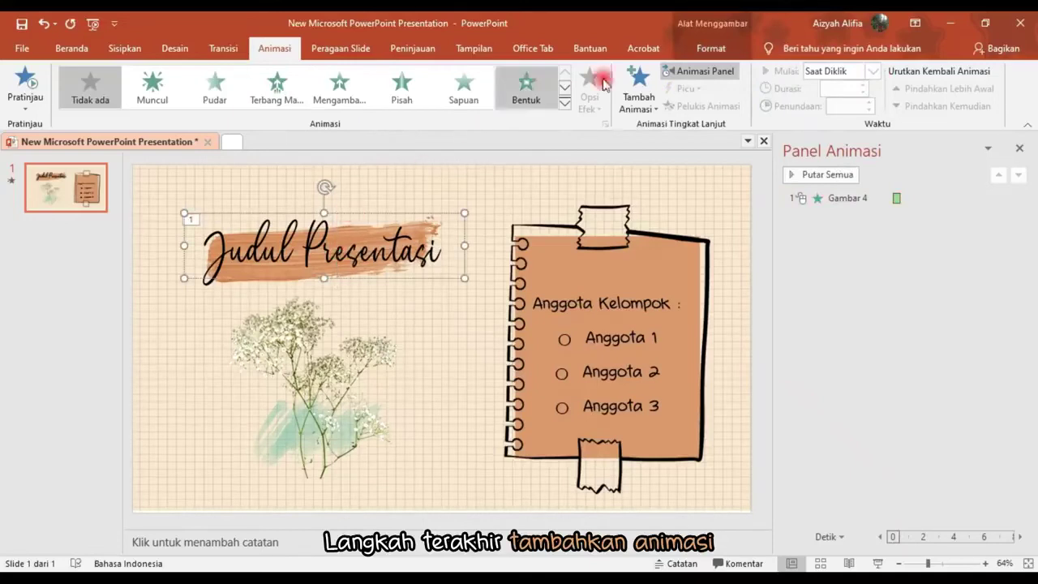
- Give the title text a Cambuk entrance and slide the notebook outline left off the orange rectangle
click(629, 91)
click(673, 474)
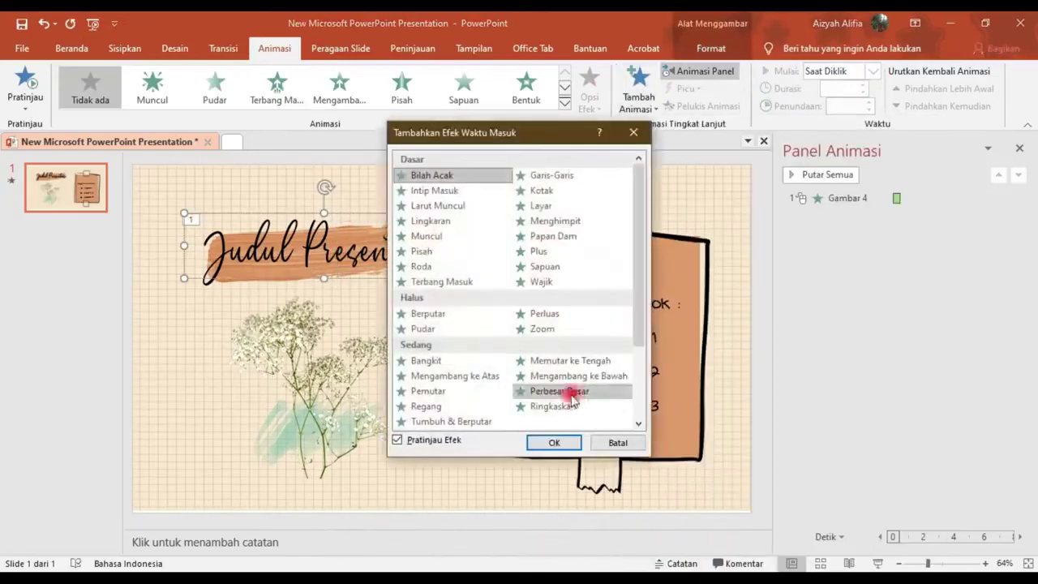
scroll(560, 381, down, 3)
click(547, 361)
click(554, 442)
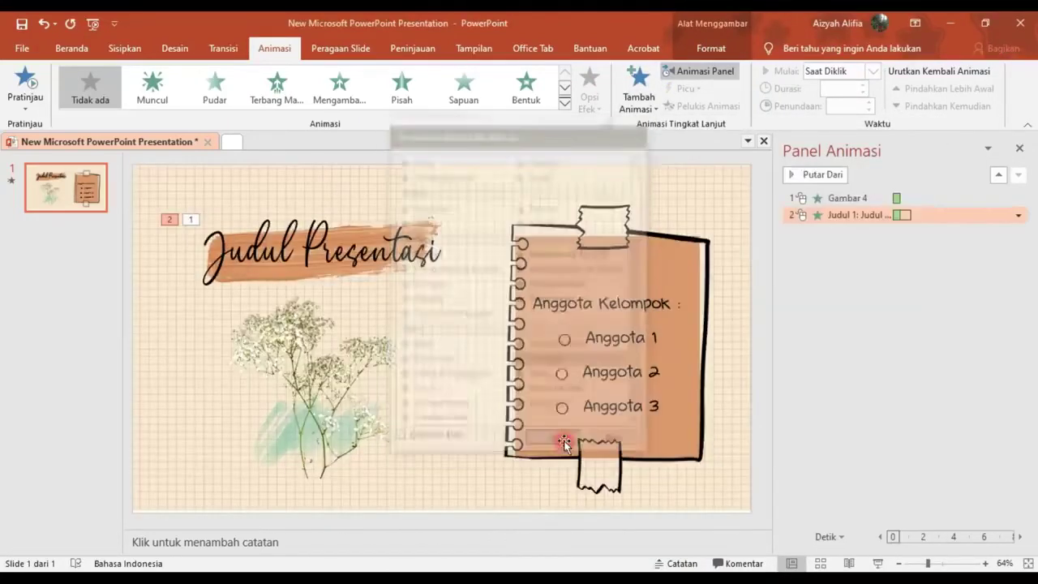
click(580, 266)
drag(683, 264, 628, 266)
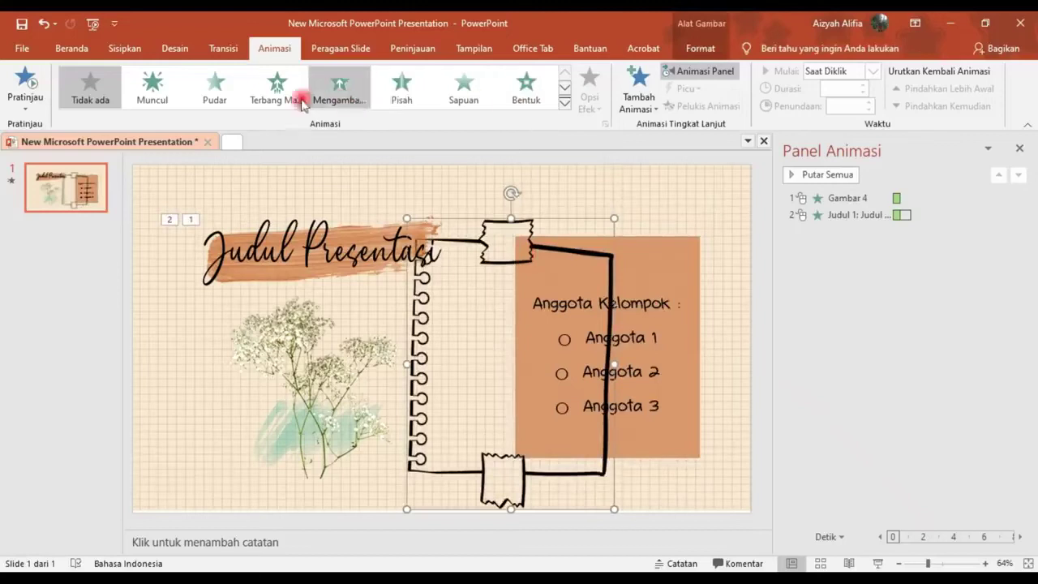
- Give the notebook frame a Fade entrance and the orange box a Wipe from the top
click(458, 94)
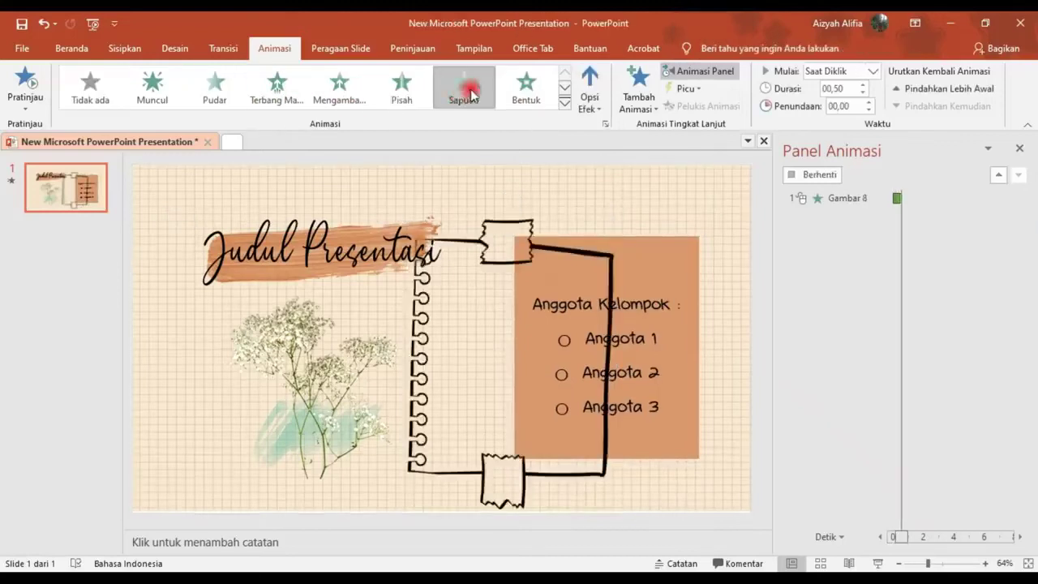
click(228, 93)
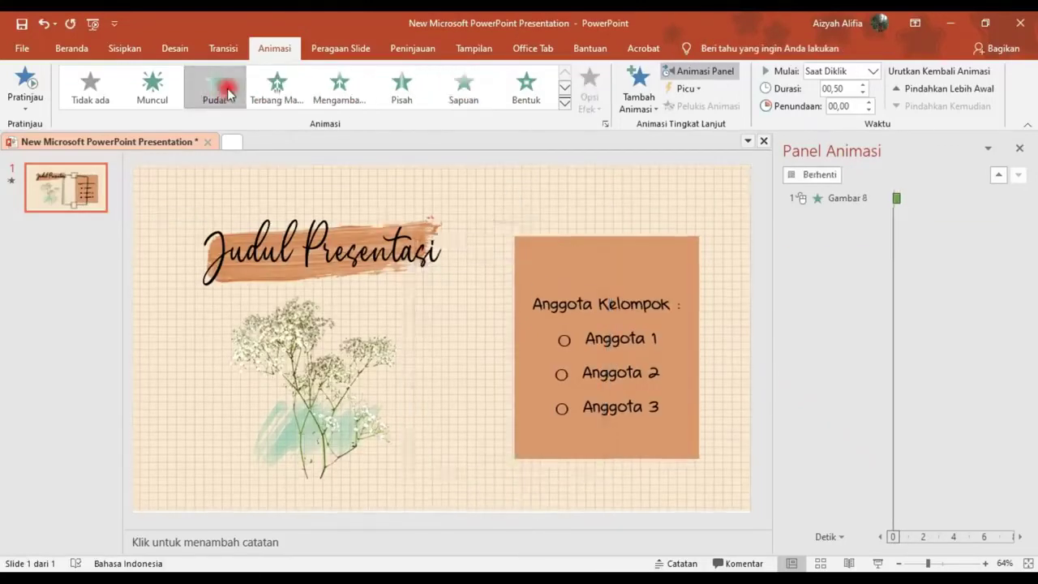
click(649, 245)
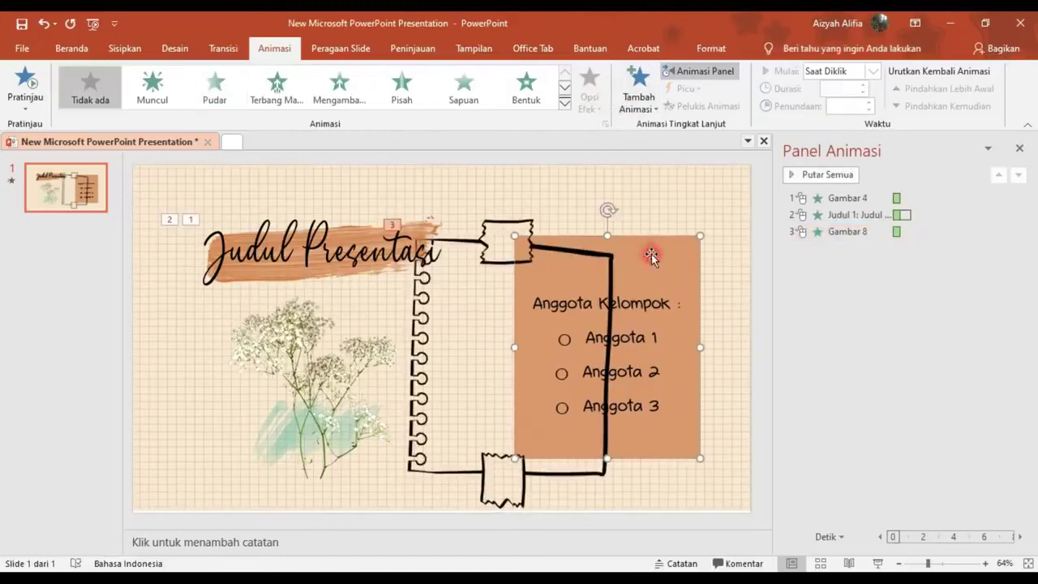
click(463, 87)
click(590, 96)
click(605, 249)
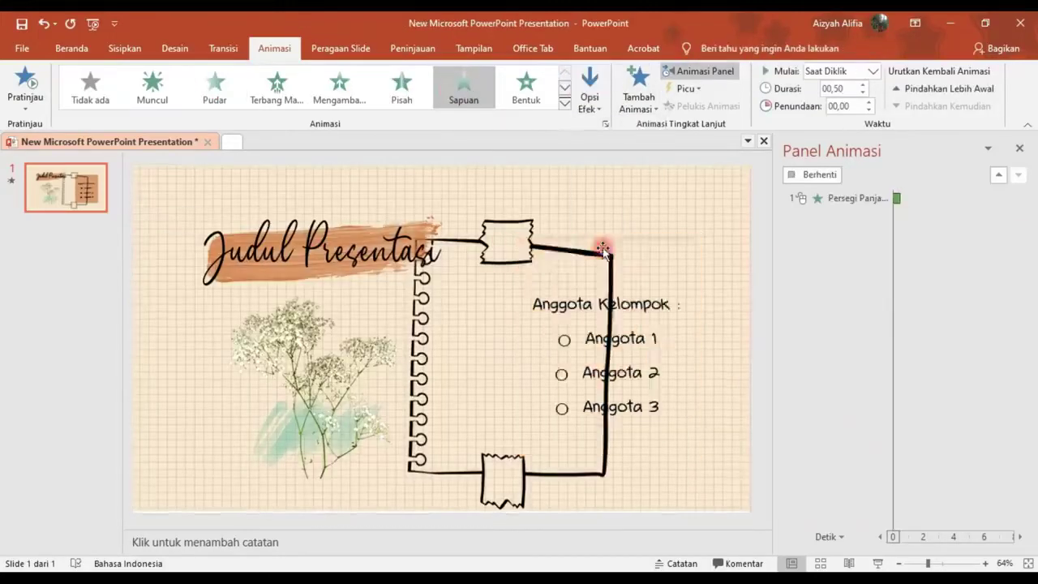
- Give the member list a Cambuk entrance and move the notebook frame onto the orange box
click(631, 290)
click(638, 89)
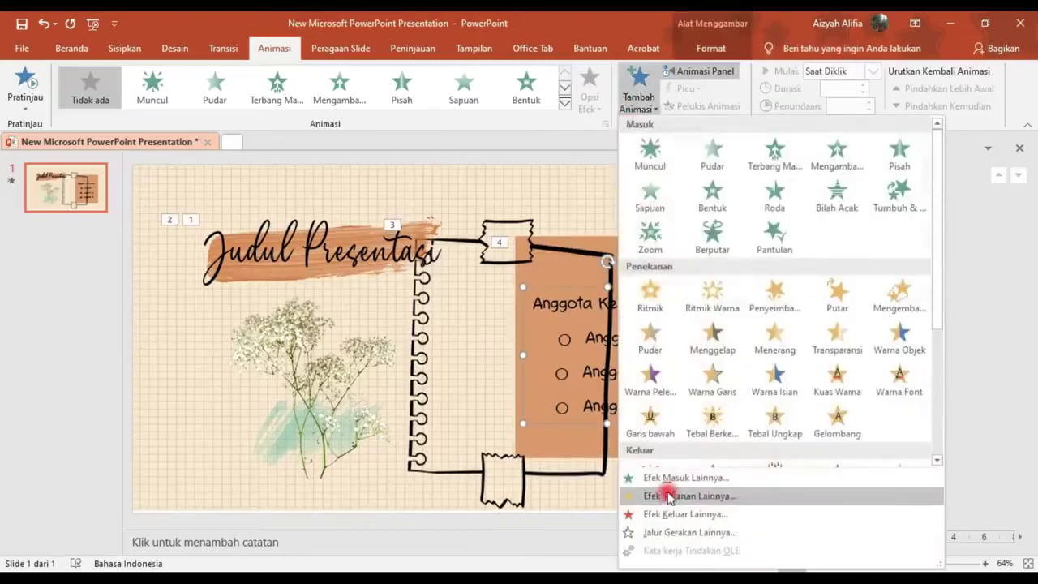
click(673, 473)
scroll(528, 393, down, 5)
click(550, 364)
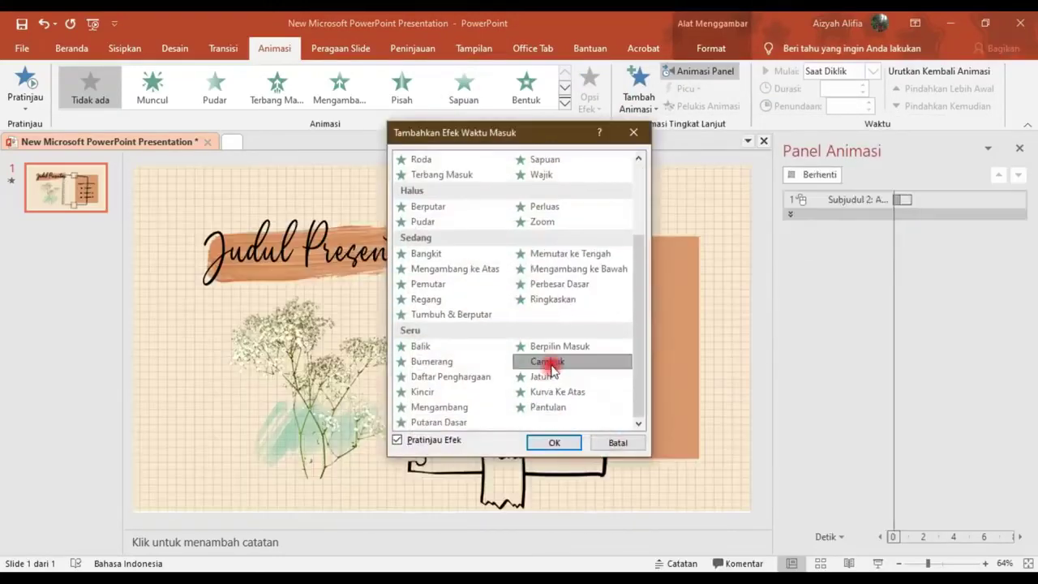
click(567, 438)
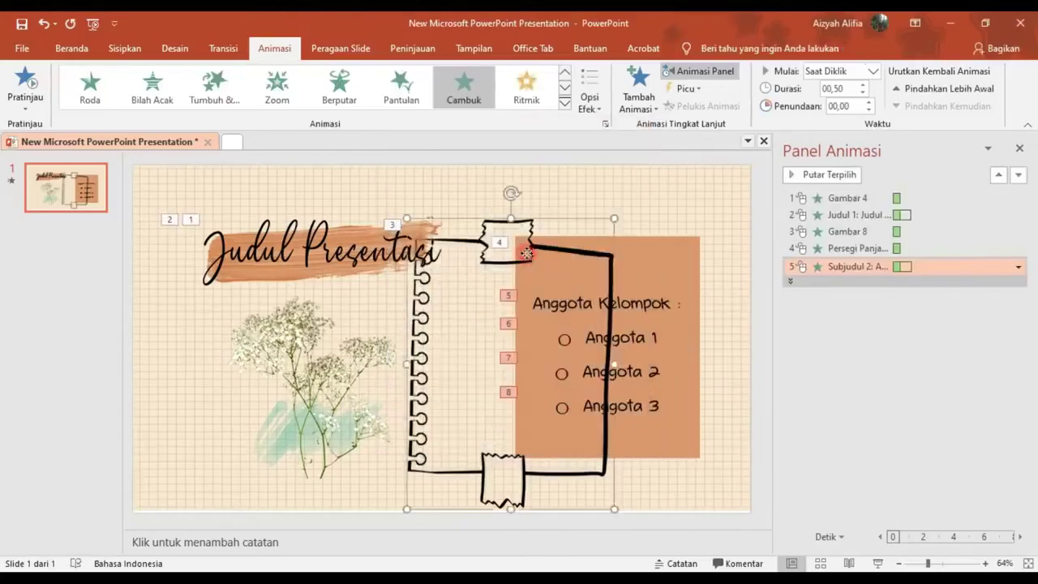
drag(526, 254, 624, 245)
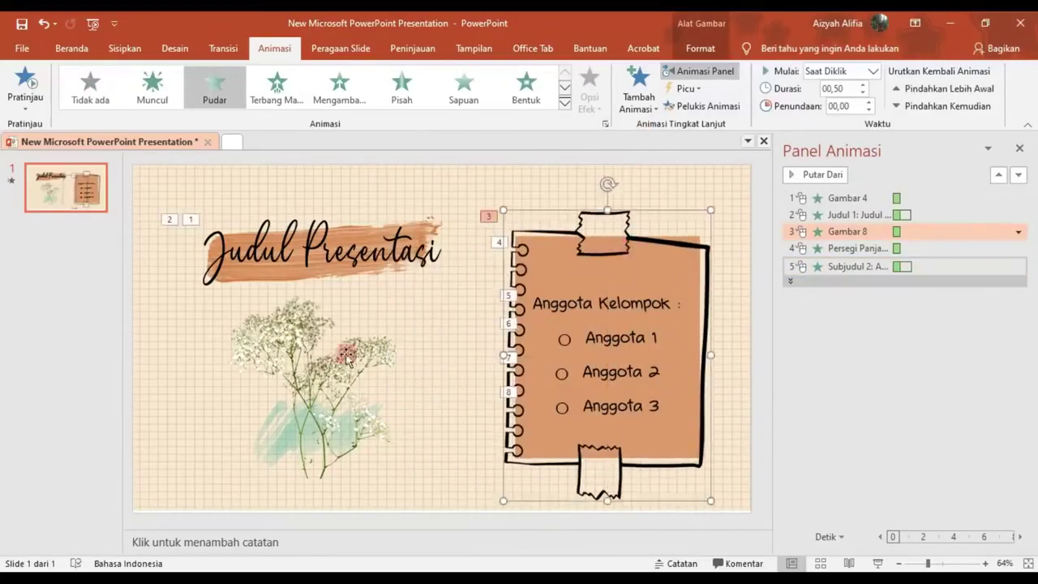
- Give the green watercolour stroke a Zoom entrance
click(347, 357)
drag(258, 464, 314, 460)
click(270, 434)
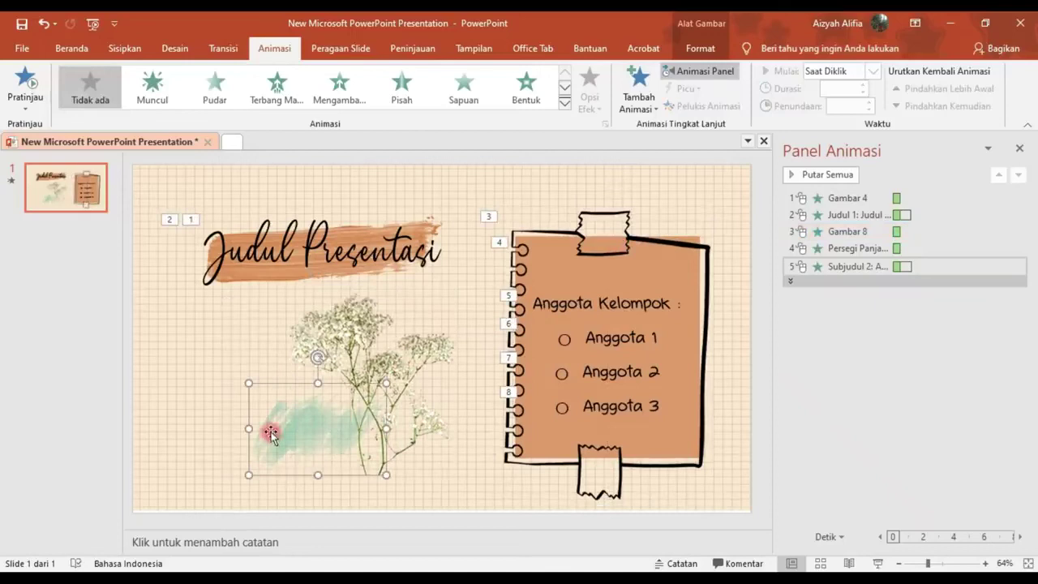
click(565, 88)
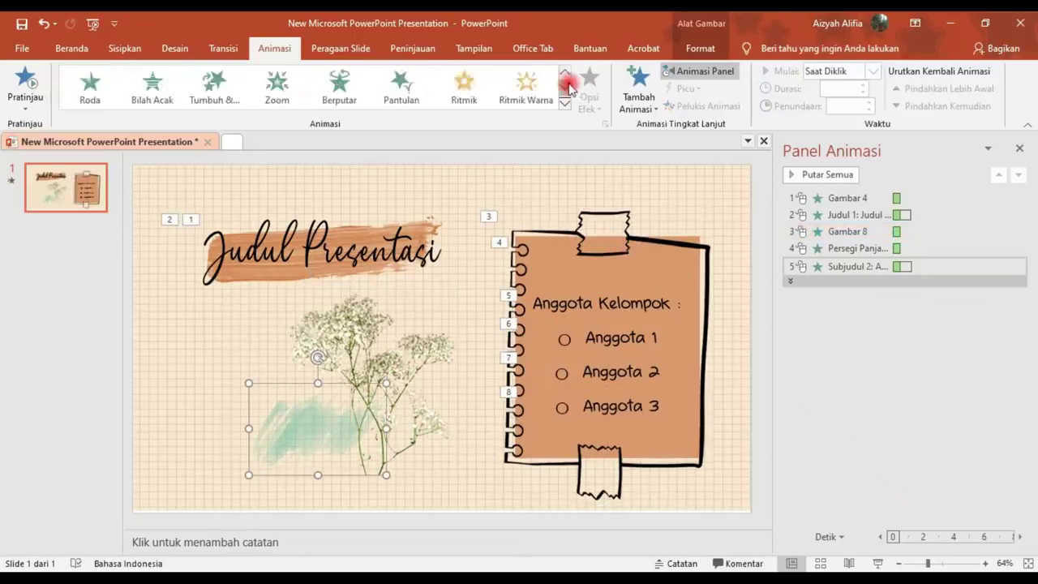
click(295, 89)
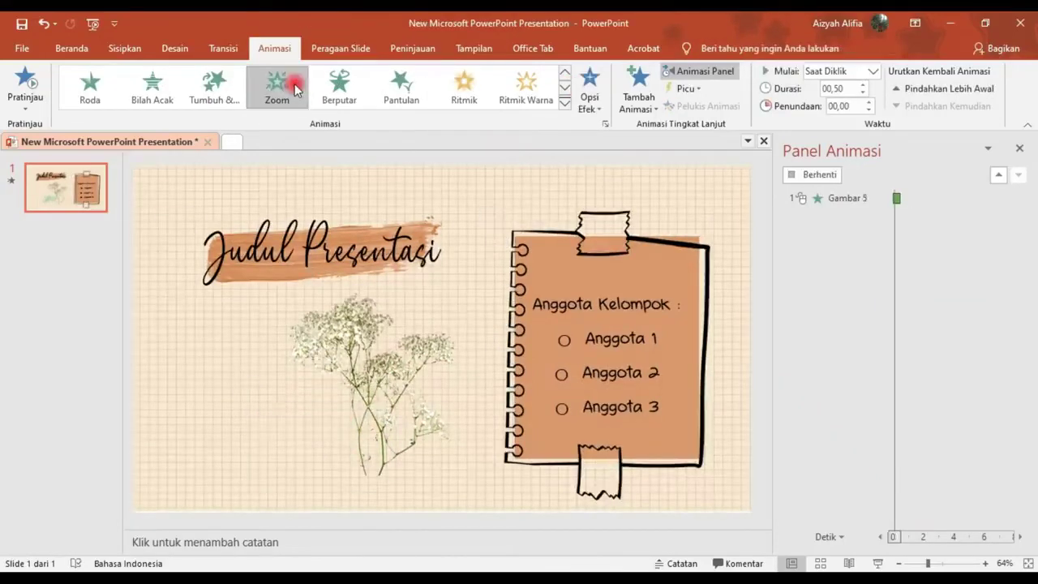
- Move the flowers back over the stroke and, after previewing effects, give them Putaran Dasar
click(414, 379)
drag(414, 378, 343, 379)
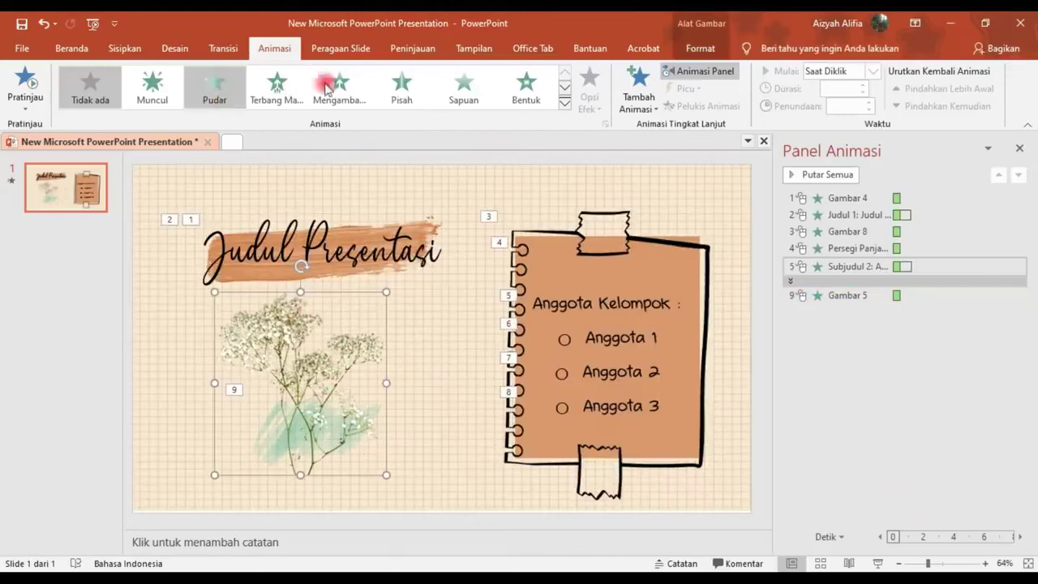
click(638, 89)
click(682, 477)
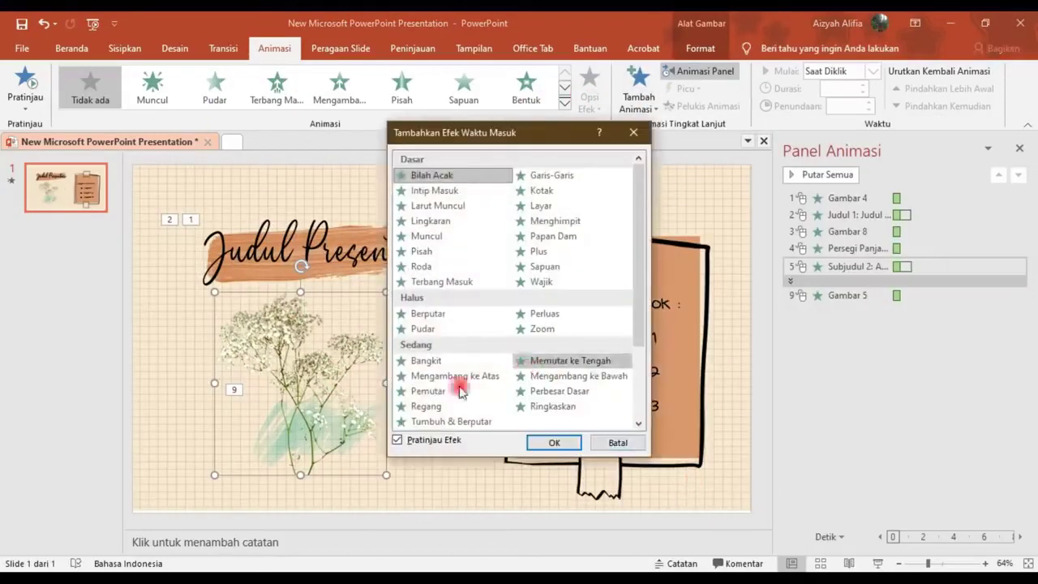
click(455, 391)
click(433, 405)
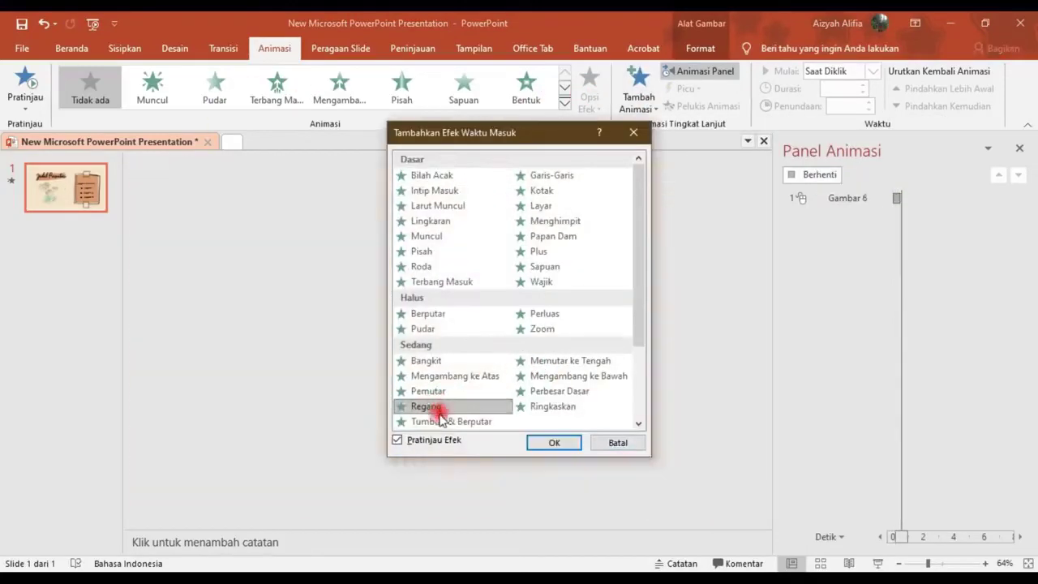
click(475, 421)
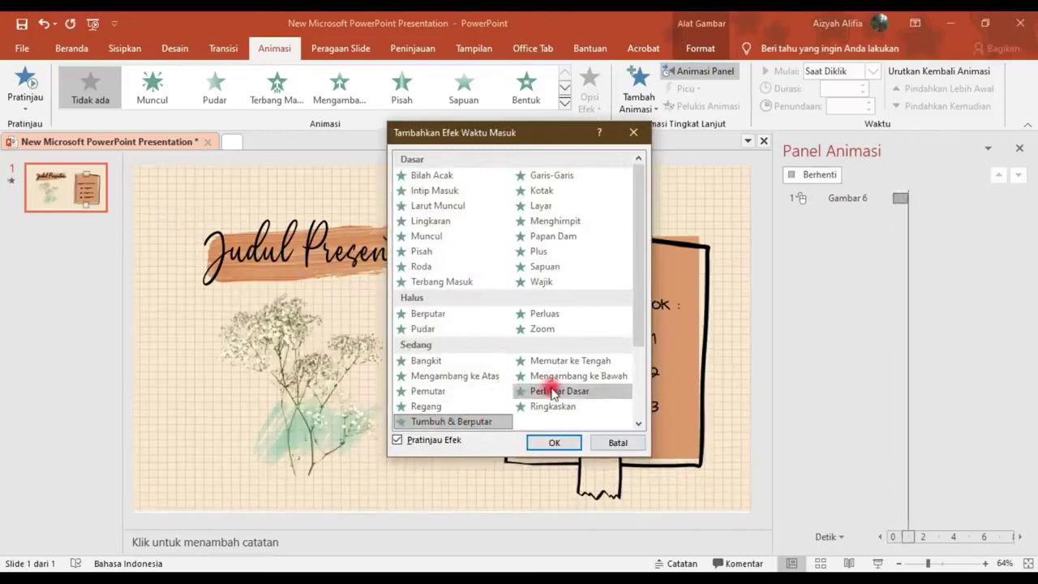
scroll(519, 340, down, 2)
click(461, 376)
click(436, 394)
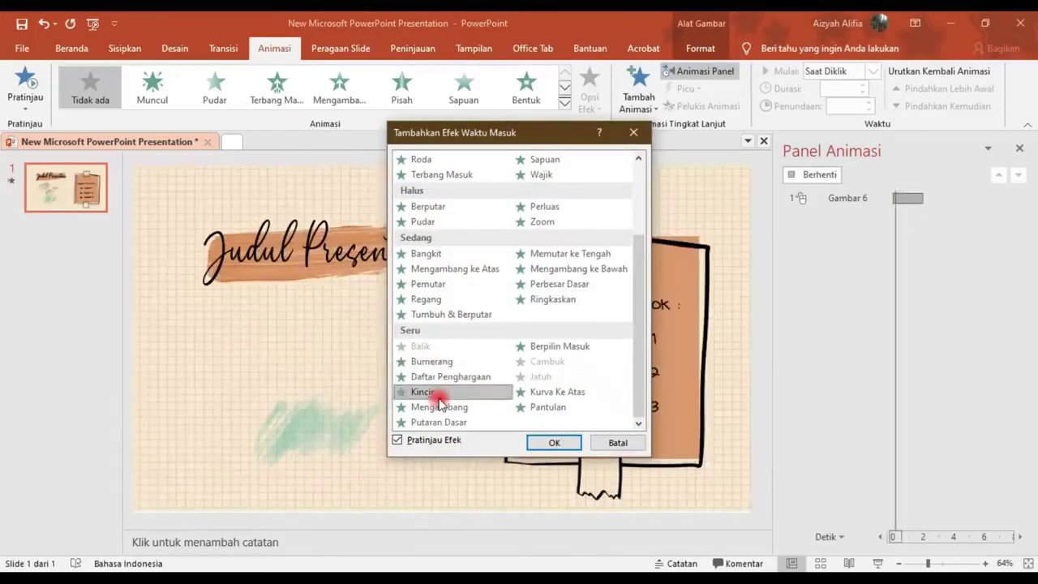
click(438, 406)
click(439, 421)
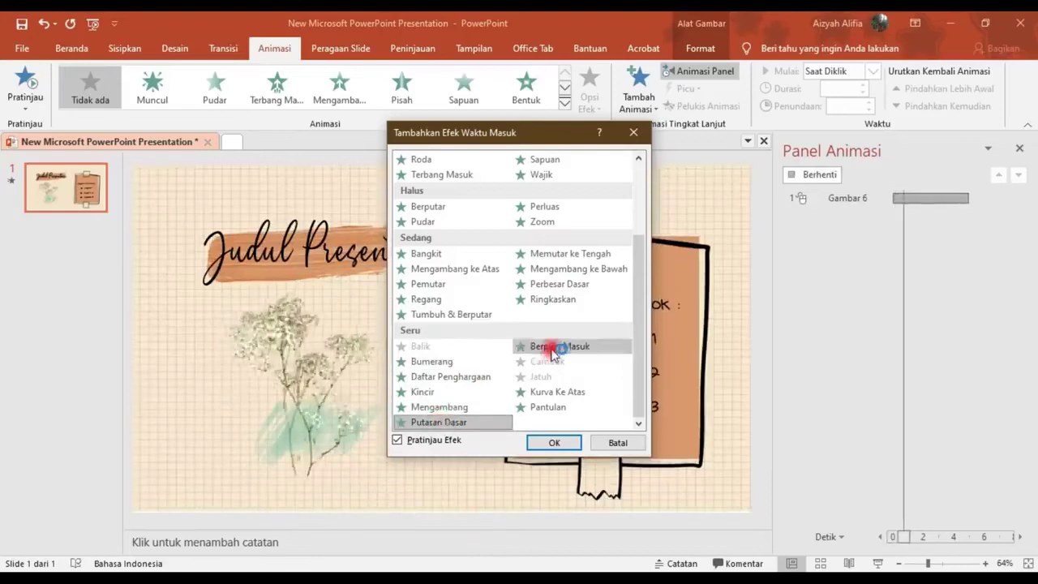
click(457, 421)
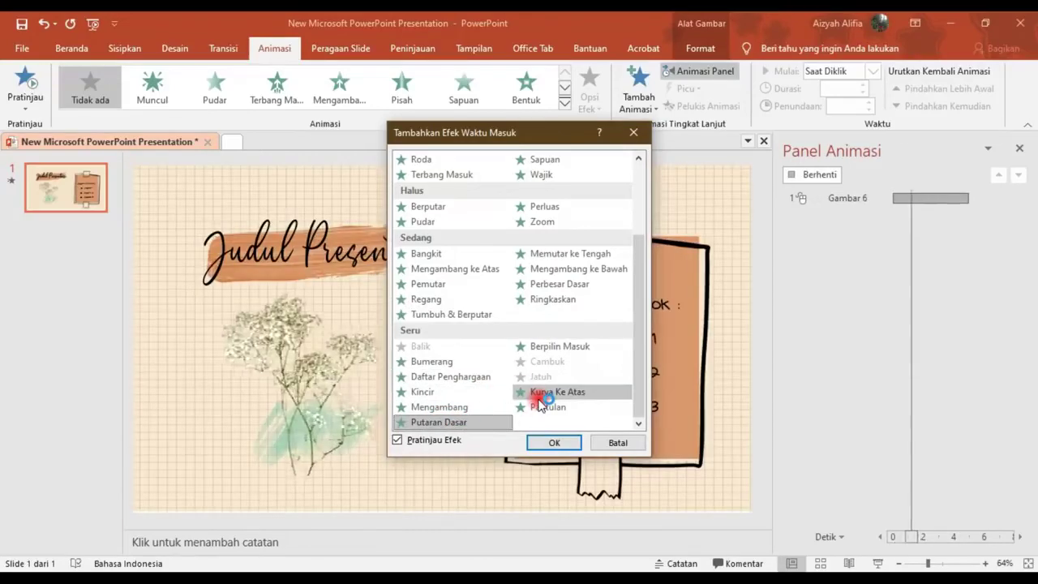
click(554, 442)
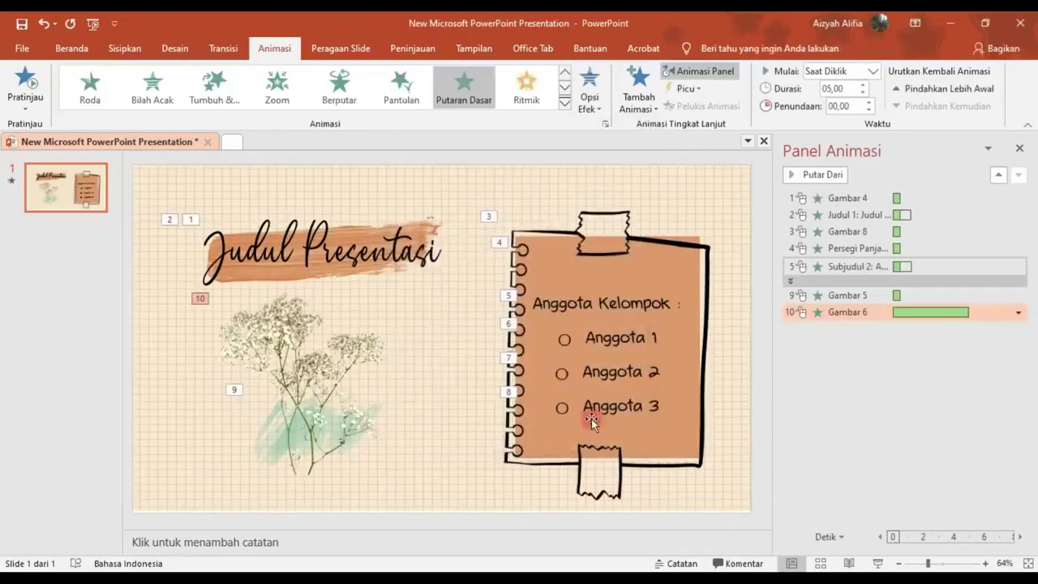
- Set all slide animations to start After Previous (Setelah Sebelumnya)
key(ctrl+a)
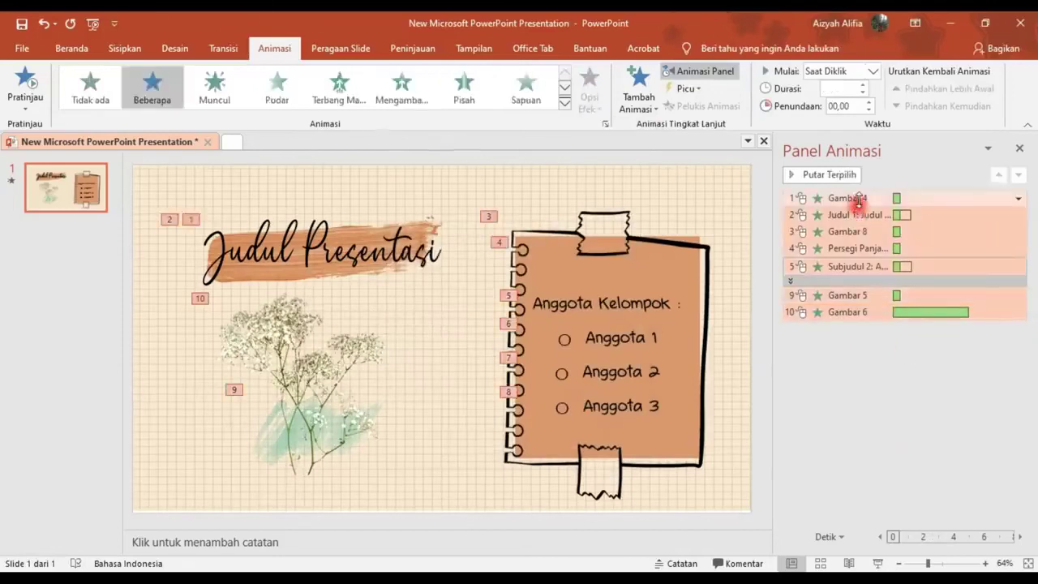
click(871, 71)
click(852, 116)
click(814, 418)
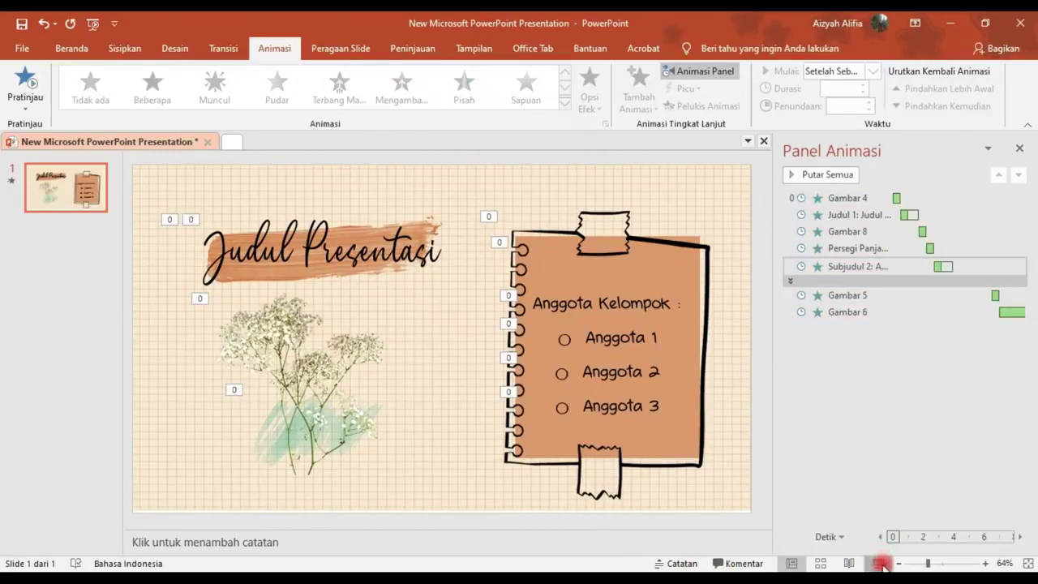
click(880, 563)
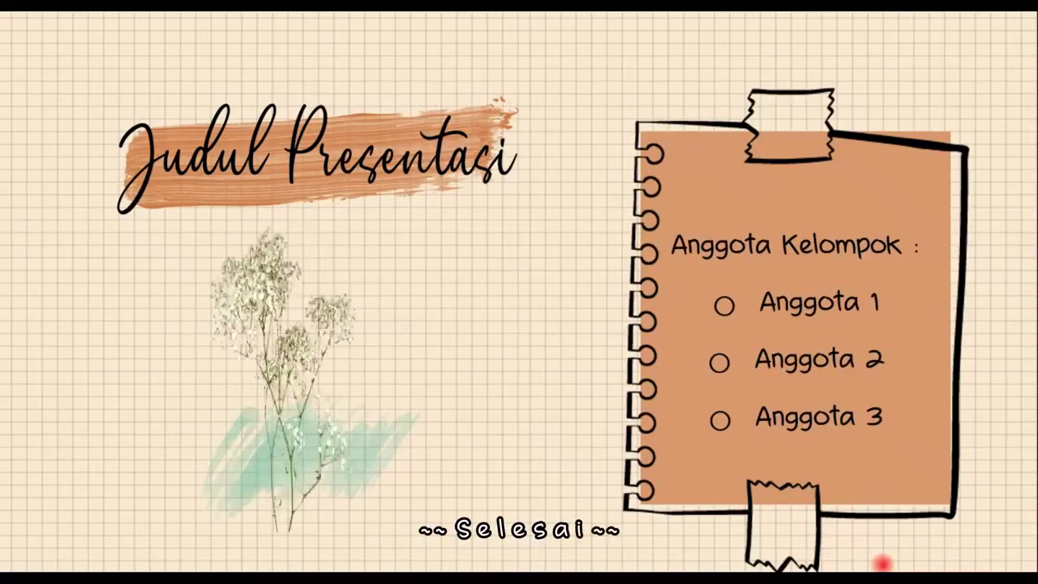
key(Escape)
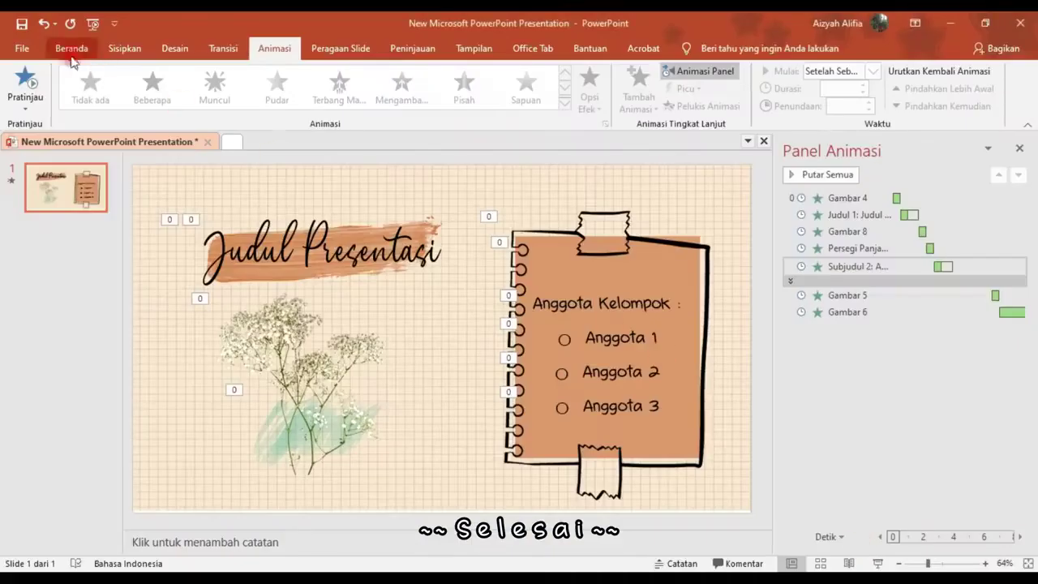